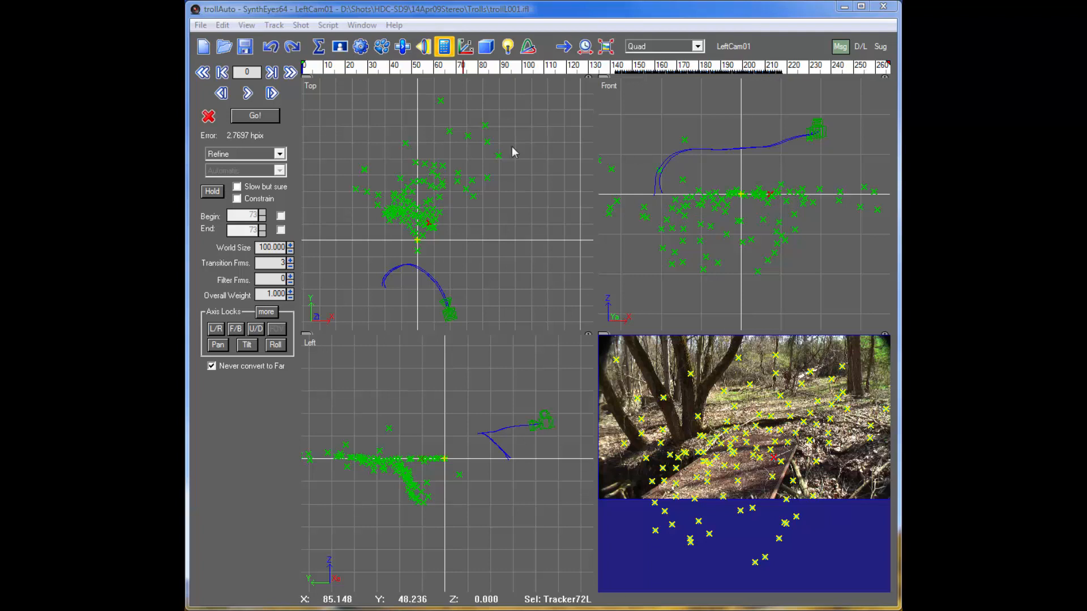
Show the Constrained Pts layout and select the #13L tracker to inspect its coordinate lock to #13R
mouse_move(326, 71)
mouse_down()
mouse_move(485, 83)
mouse_move(464, 107)
mouse_move(425, 118)
mouse_move(416, 116)
mouse_move(683, 112)
mouse_move(304, 56)
mouse_move(738, 87)
mouse_move(268, 64)
mouse_up()
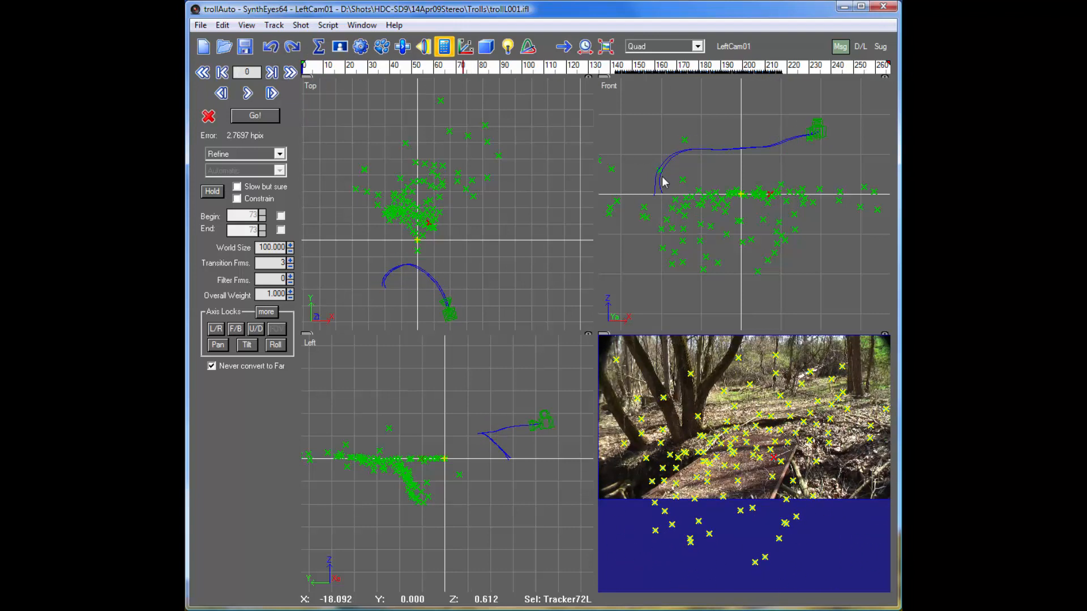
click(666, 47)
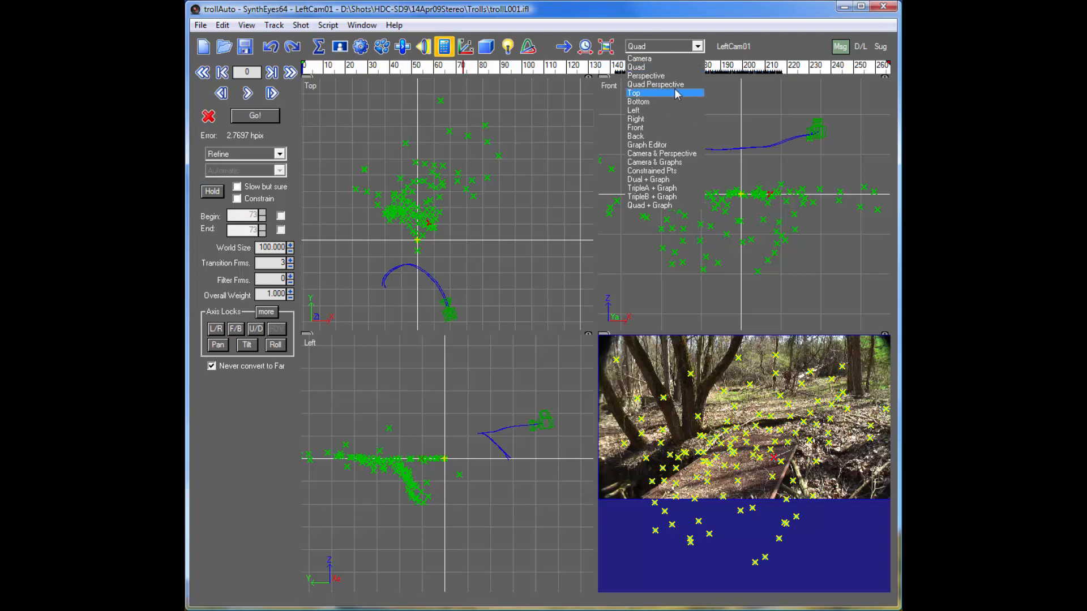
click(673, 171)
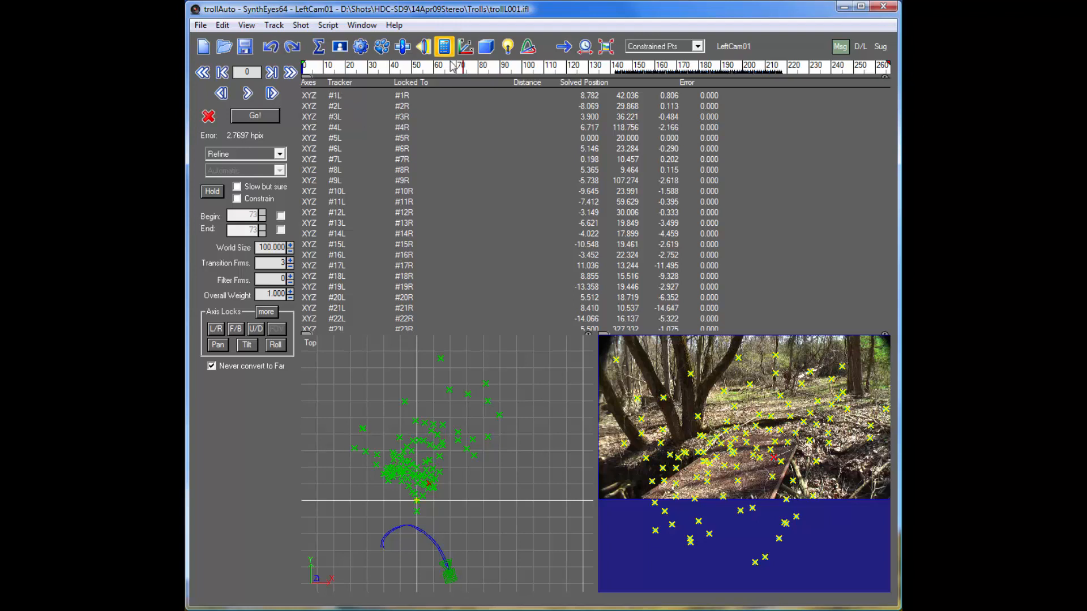
click(466, 48)
drag(342, 97, 326, 223)
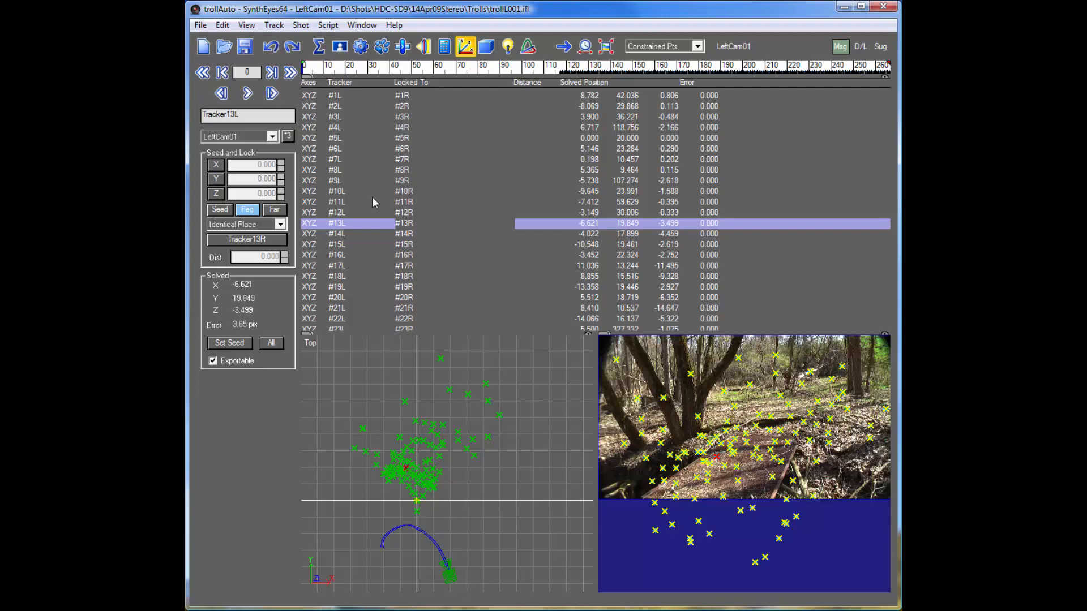
Review the shot's Stereo Geometry settings, compare the tracker constraints of RightCam01 and LeftCam01, and close the settings
click(301, 25)
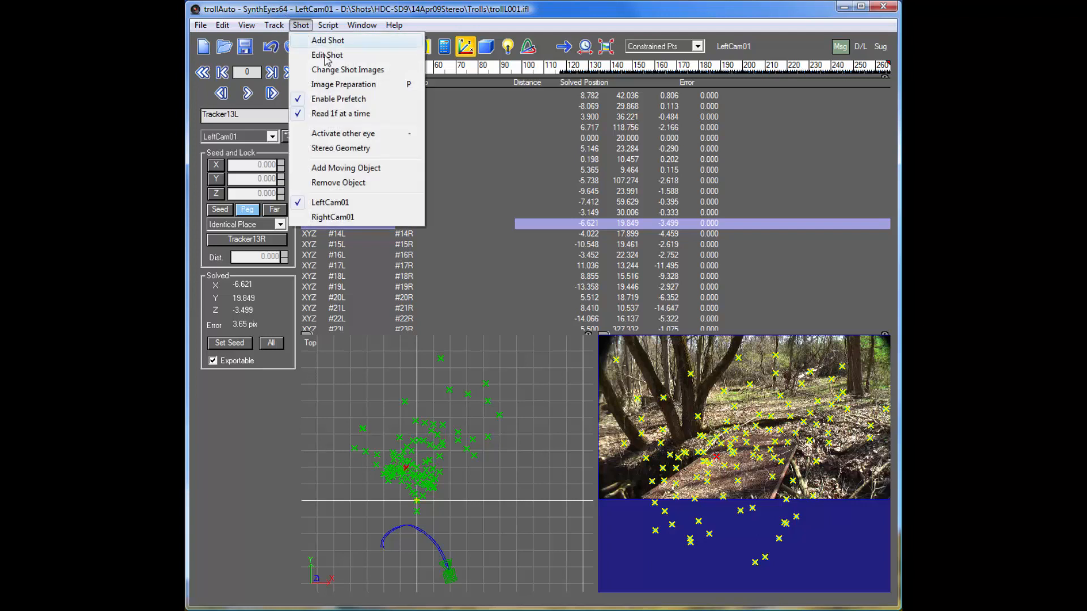
click(369, 147)
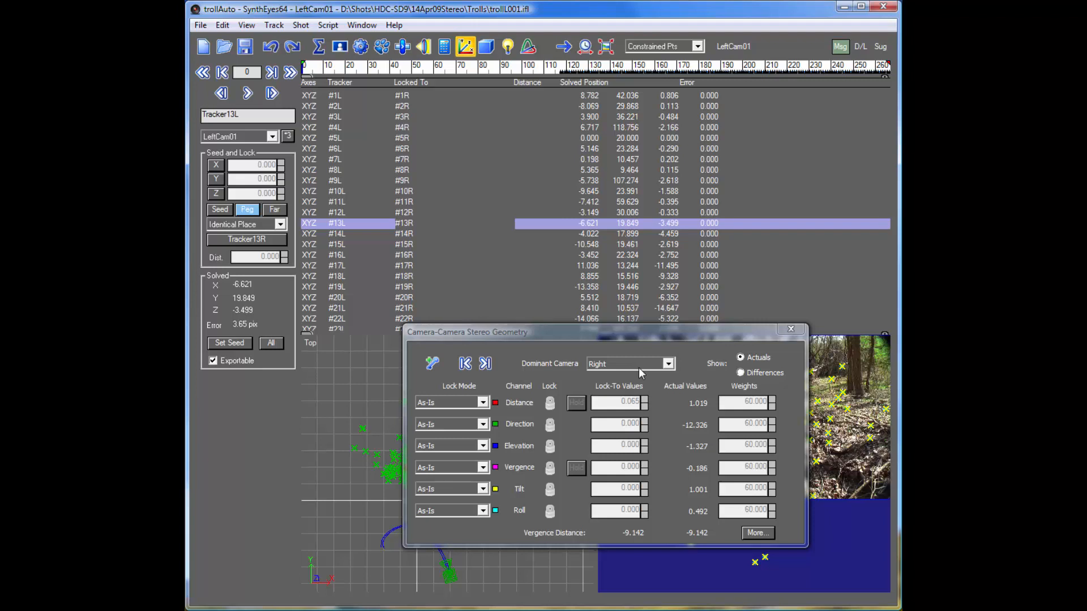
click(735, 46)
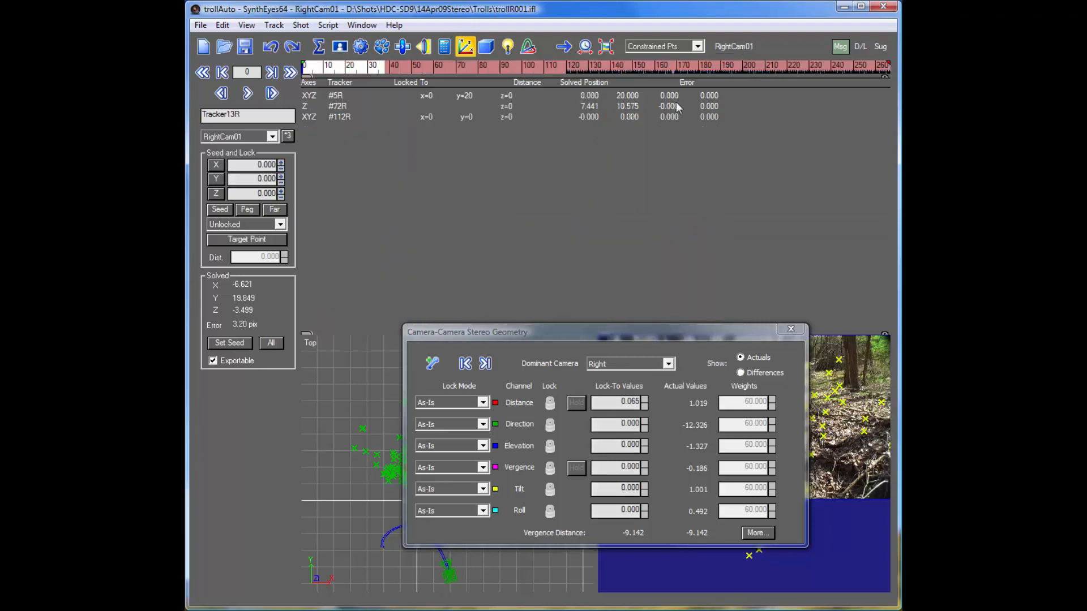
click(735, 47)
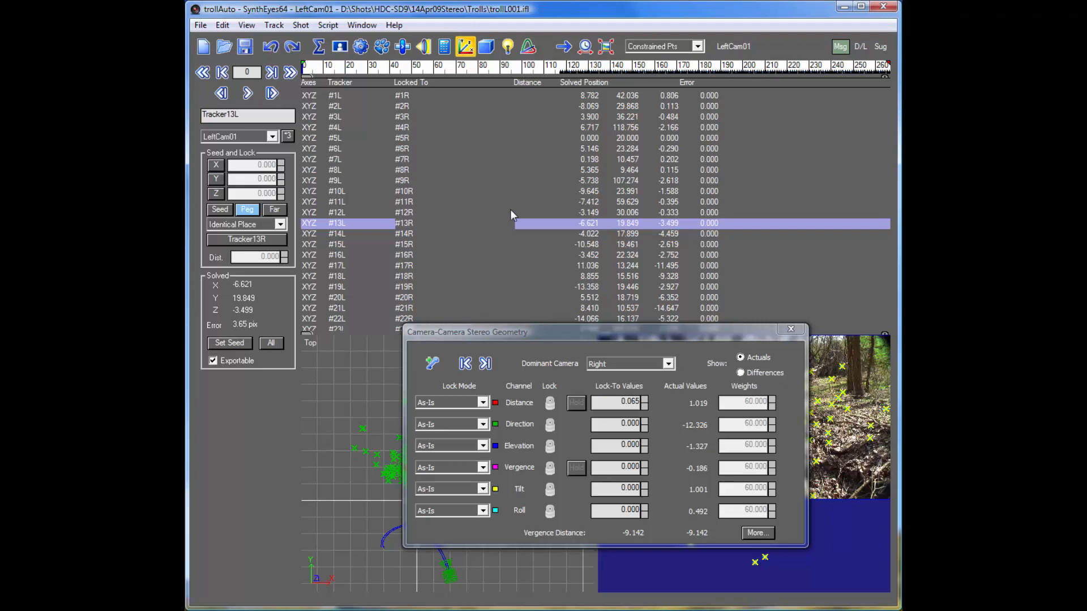
click(791, 330)
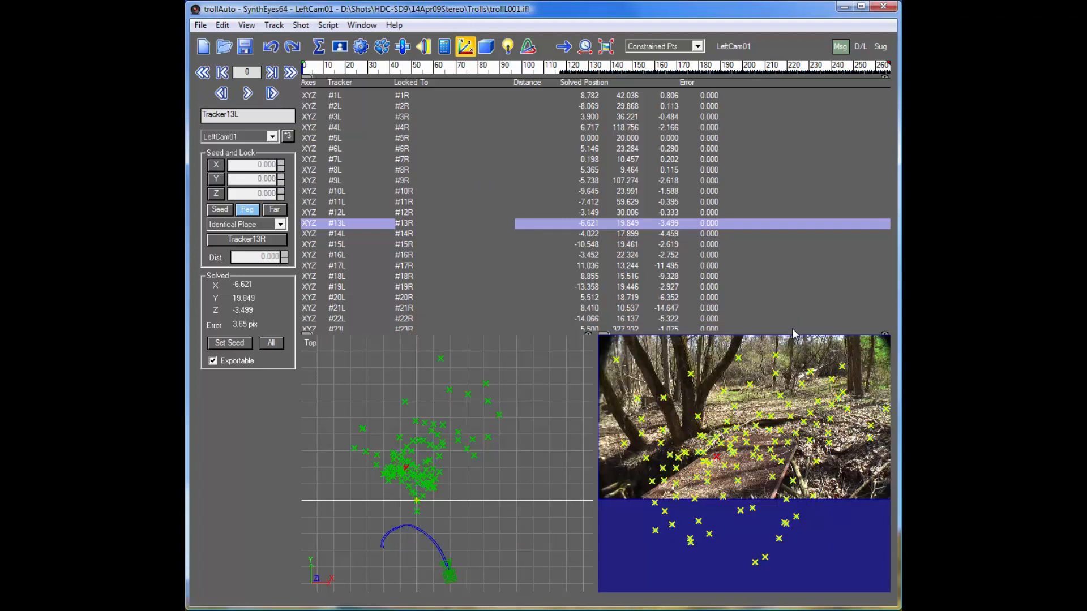
Set the Quad Perspective layout, widen the Front and Perspective viewports, and lock the perspective view to the current camera
click(667, 50)
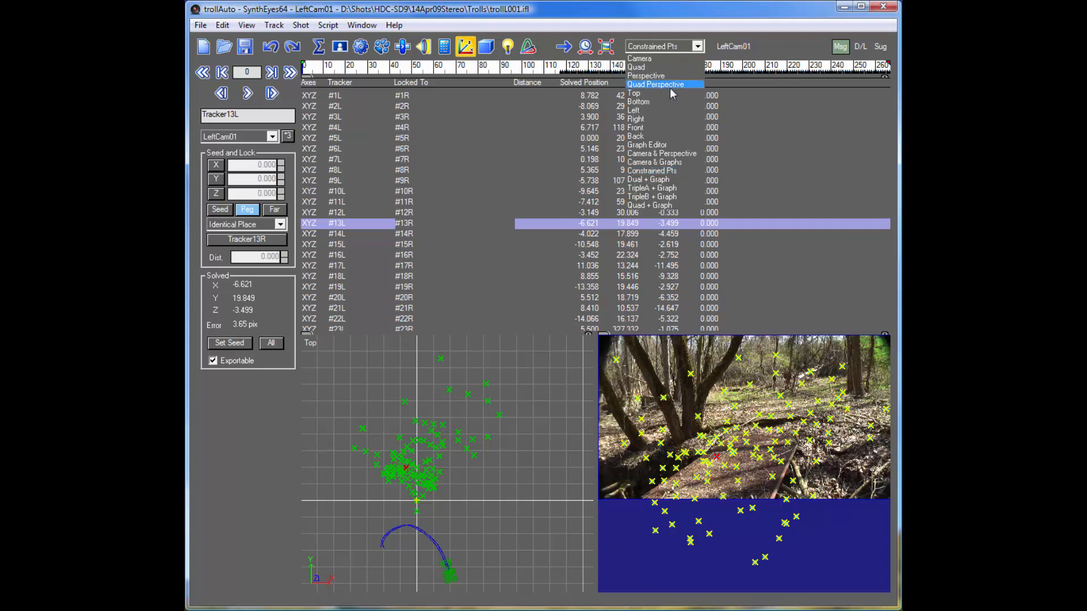
click(650, 84)
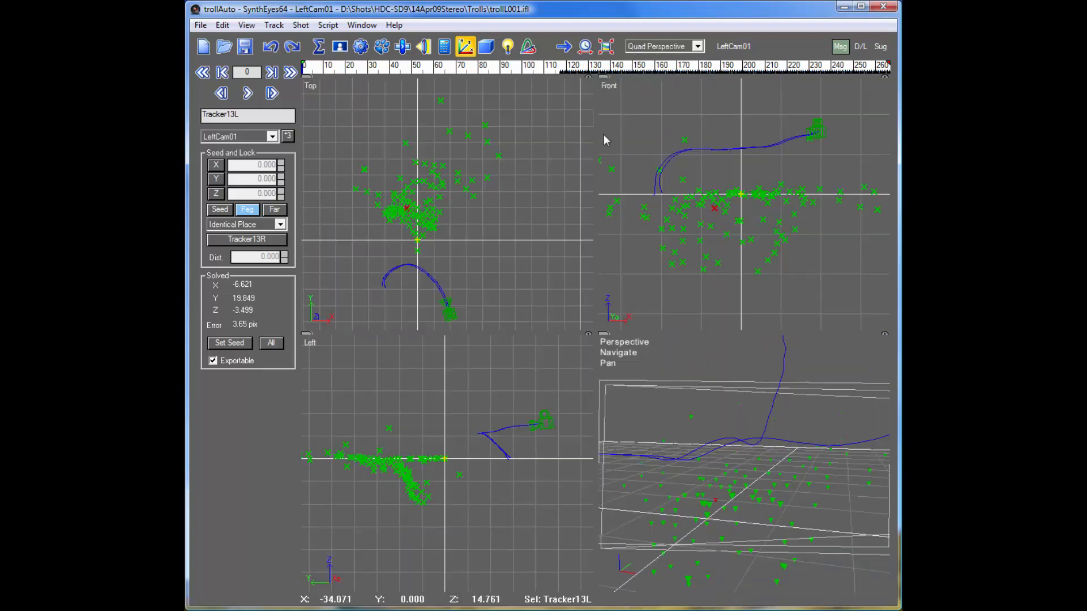
drag(594, 126, 476, 117)
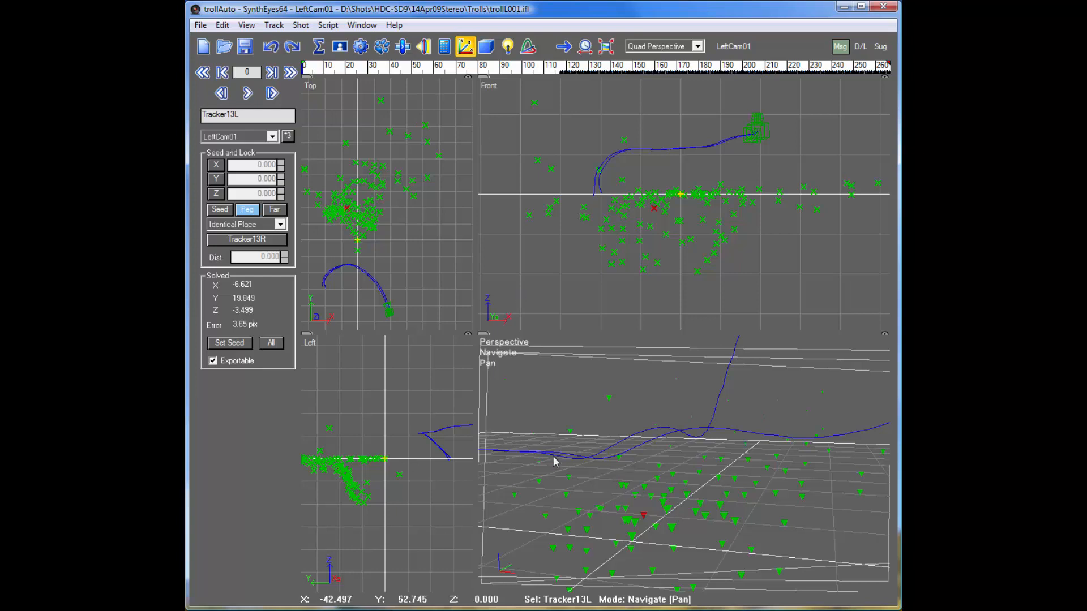
key(l)
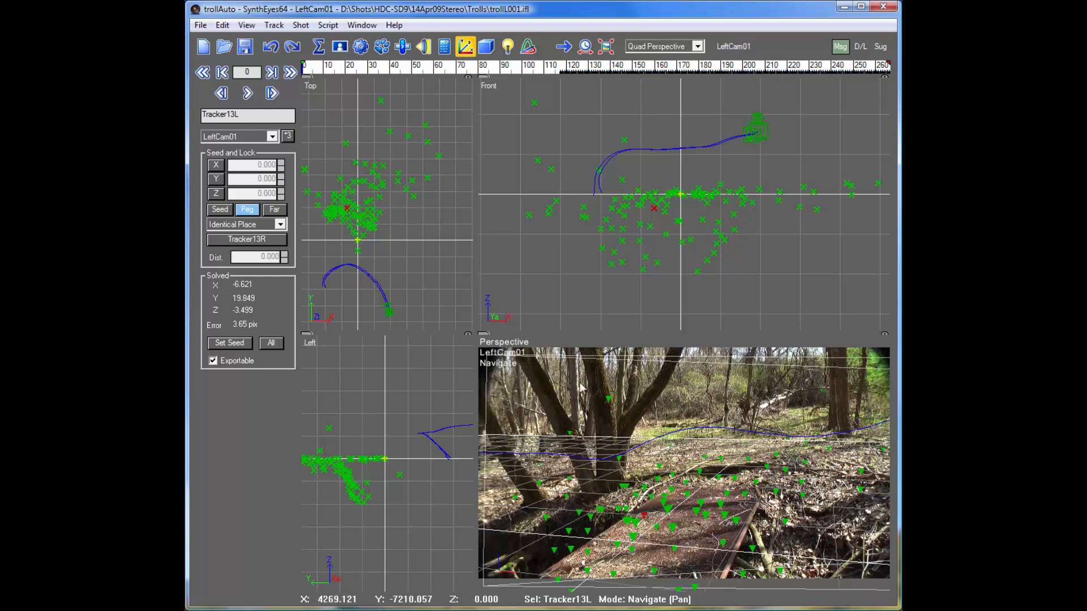
Clear the tracker selection and change the Front viewport to a Camera view
click(650, 47)
click(555, 104)
click(555, 105)
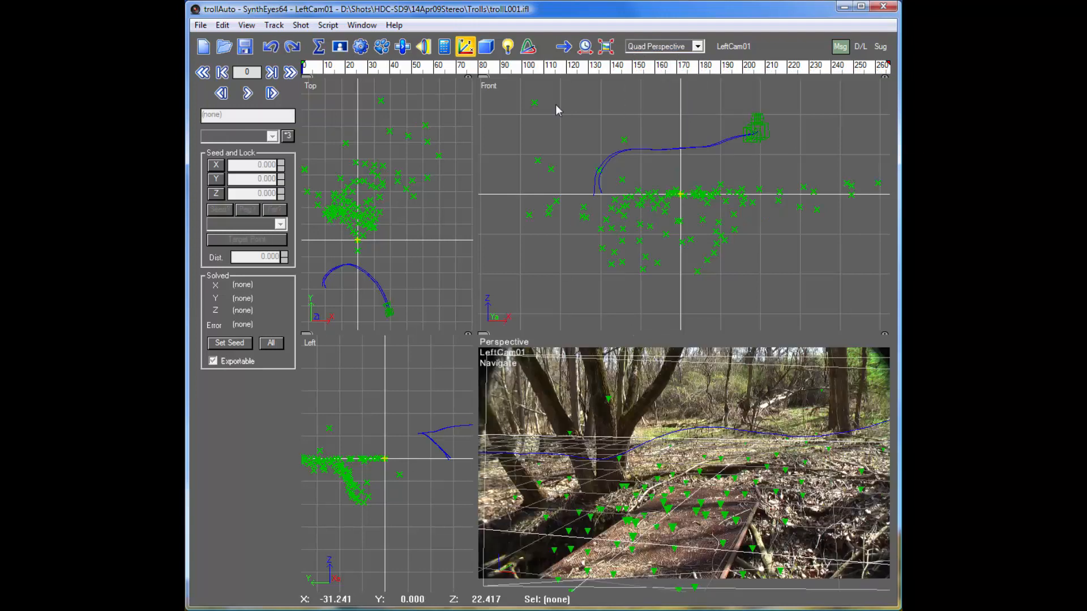
click(489, 86)
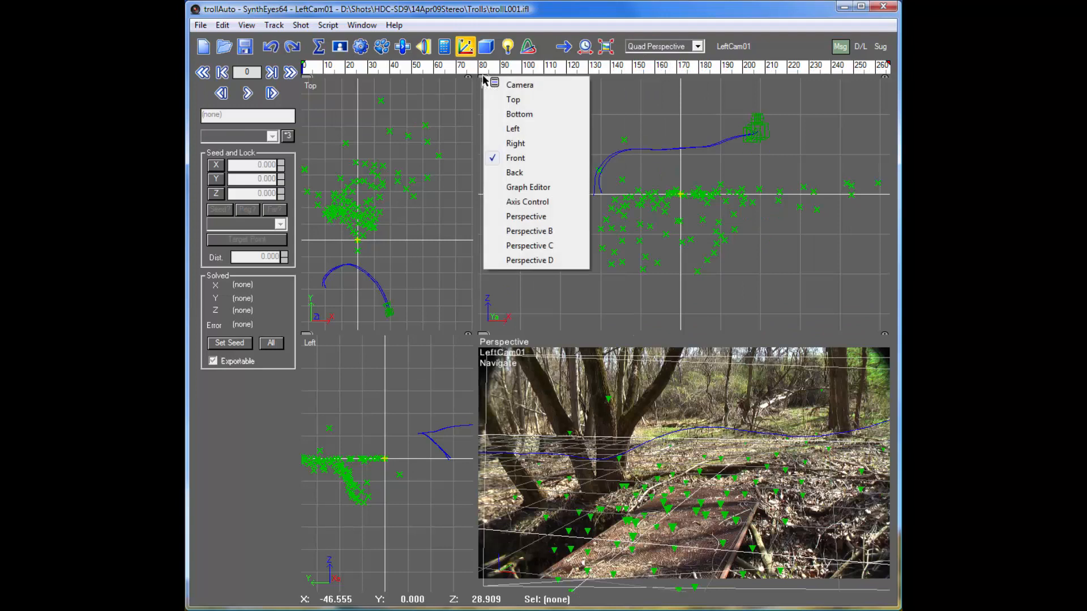
click(524, 86)
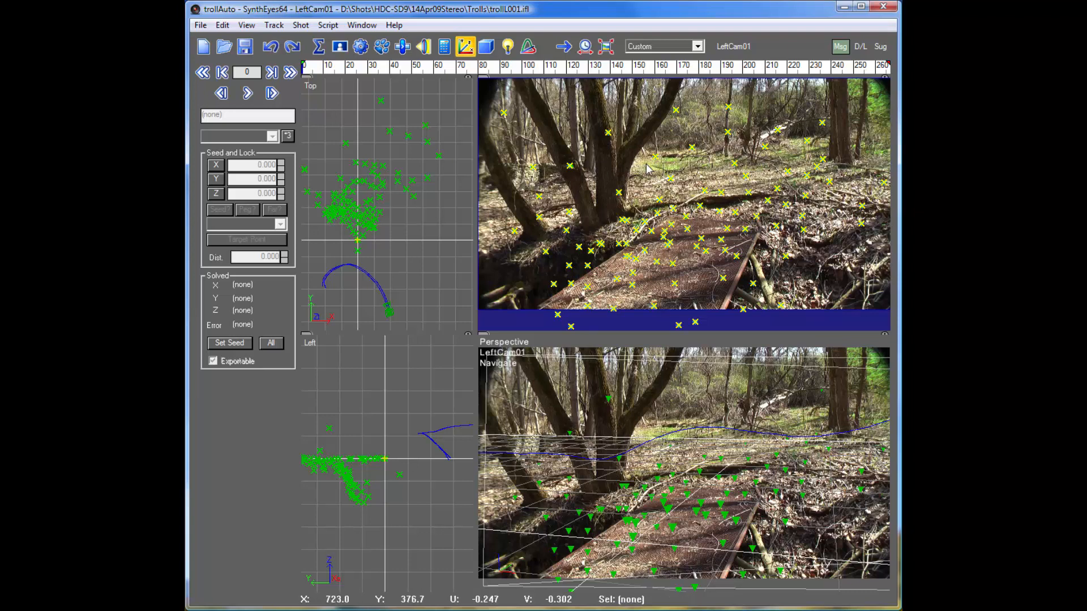
Swap the active eye to RightCam01 and back to LeftCam01 so the perspective view shows the right camera
click(729, 47)
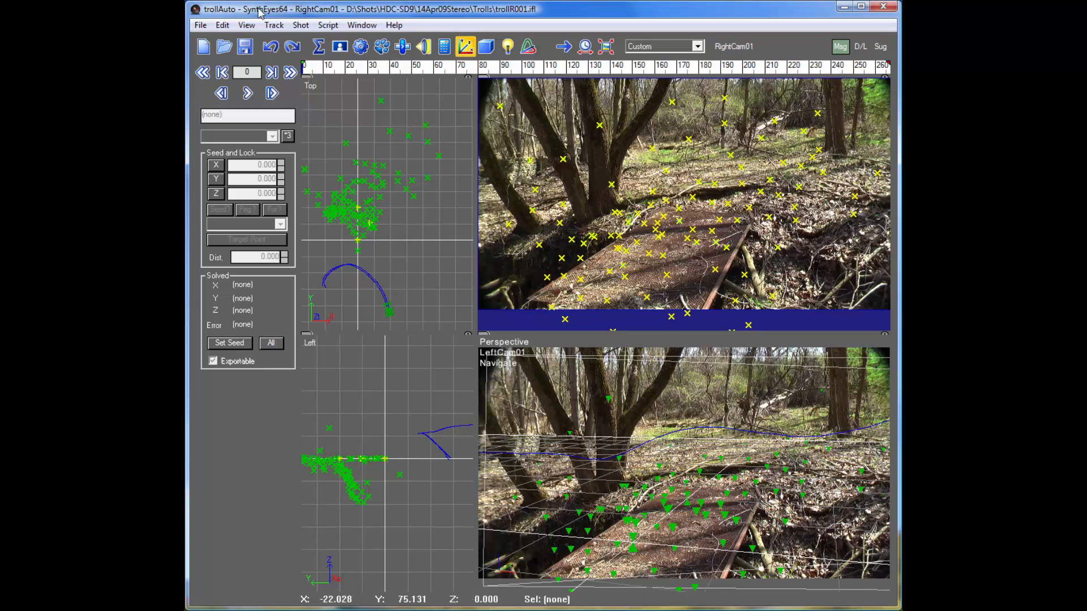
click(300, 26)
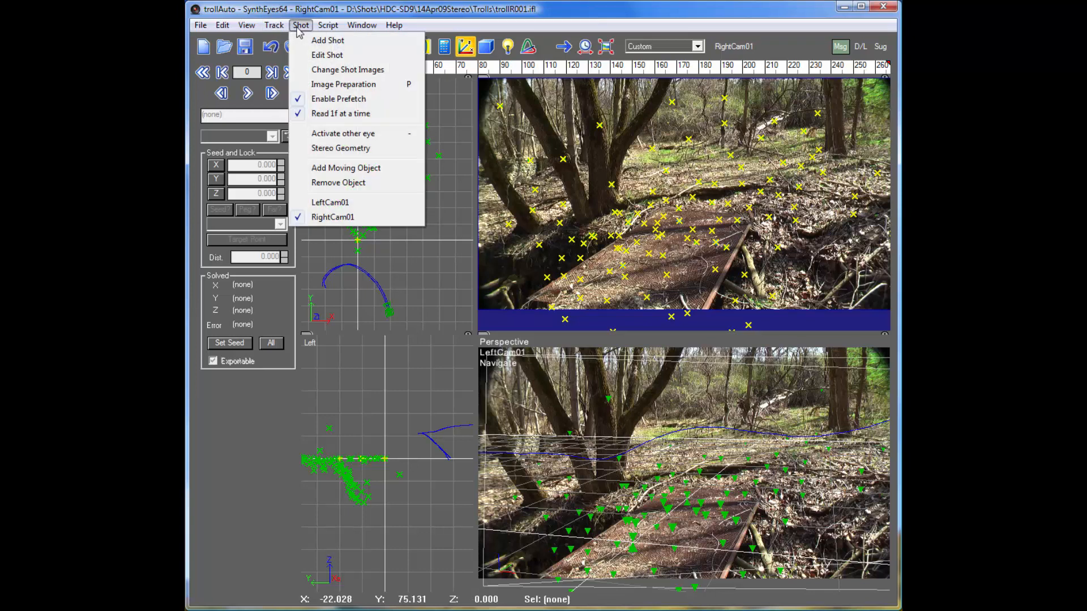
click(351, 134)
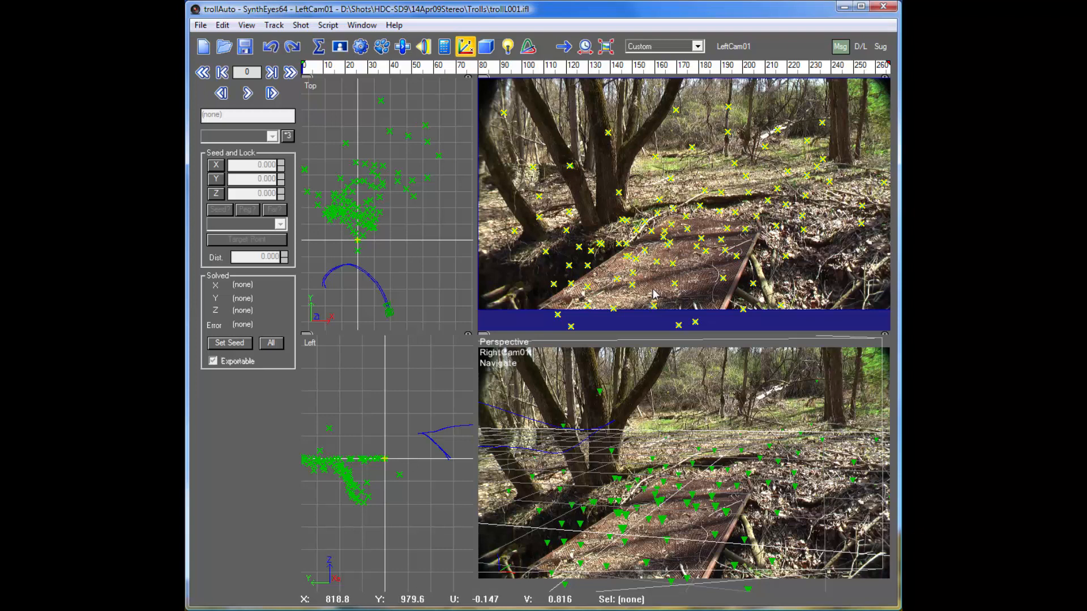
Select Tracker24L on the bridge and turn on Show Only Locked for the perspective view
click(632, 285)
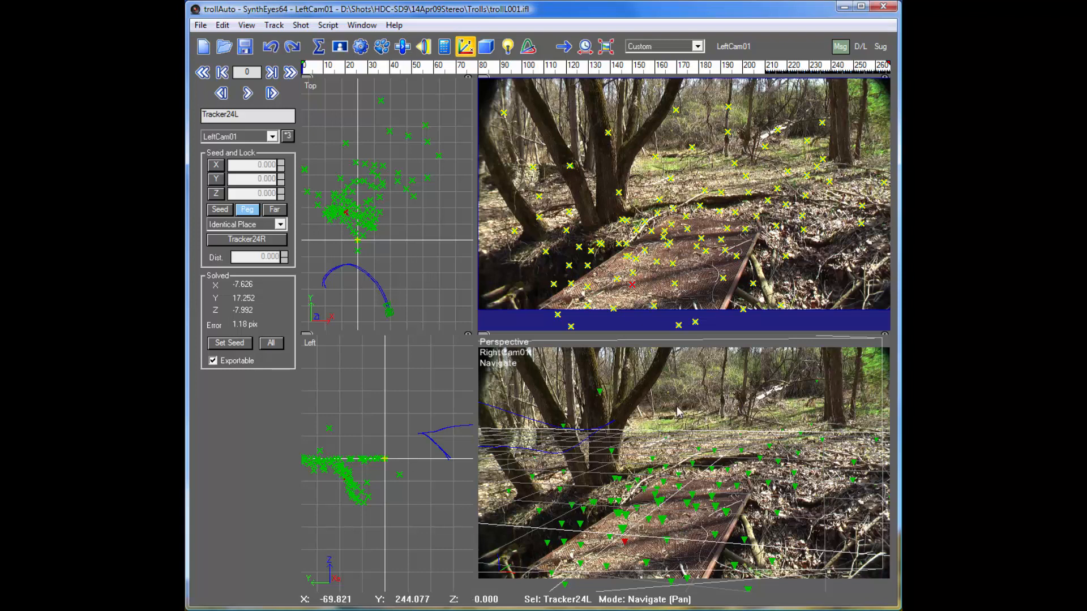
right_click(548, 360)
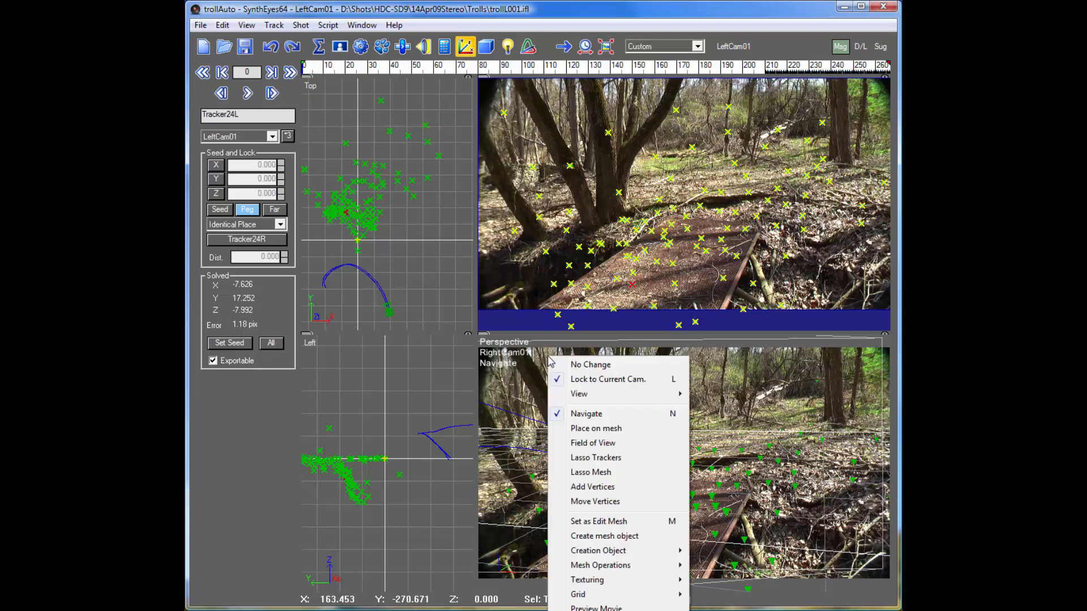
mouse_move(583, 394)
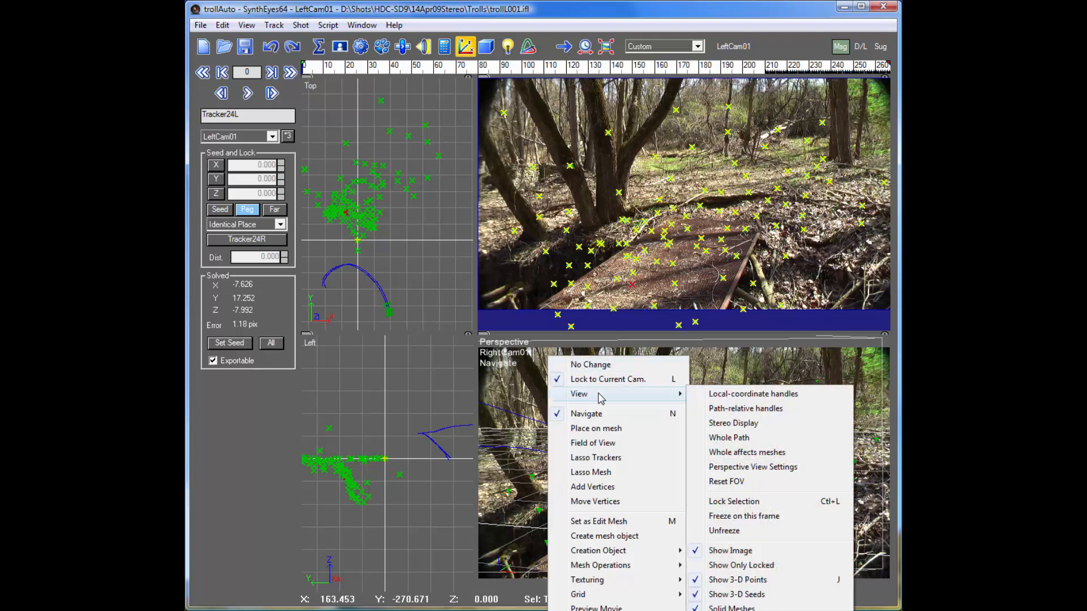
click(756, 566)
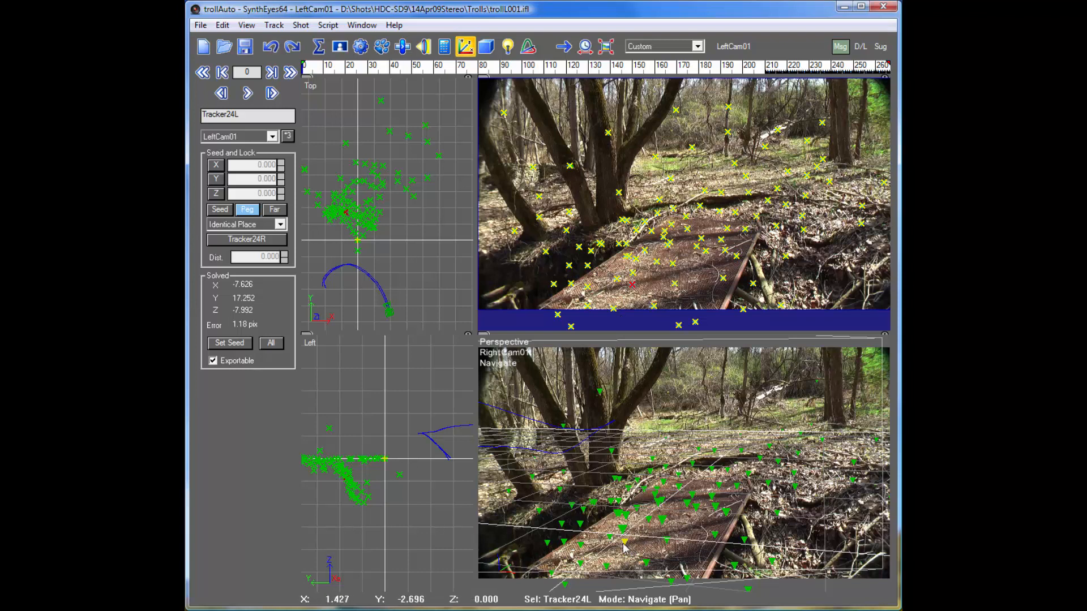
Select individual trackers around the bridge in the camera and perspective views to compare their matching left-eye and right-eye positions
click(673, 285)
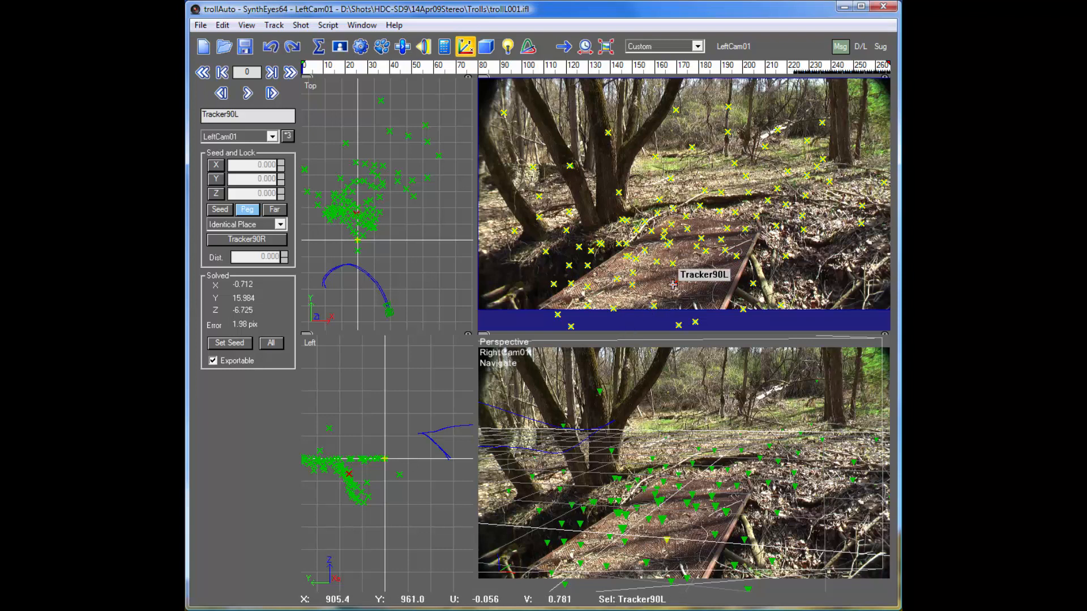
click(572, 282)
click(591, 251)
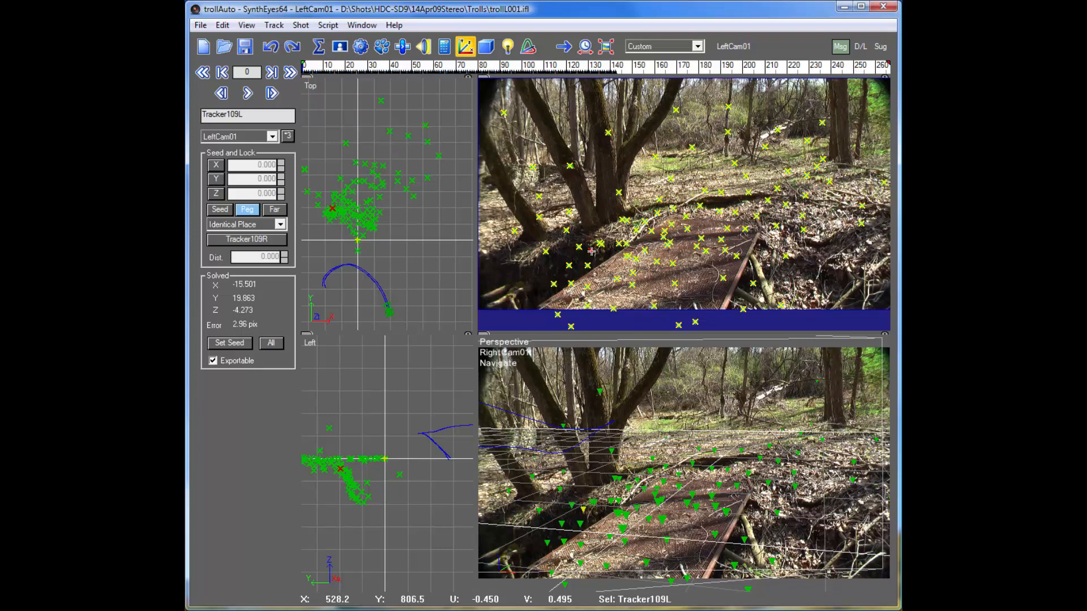
click(697, 246)
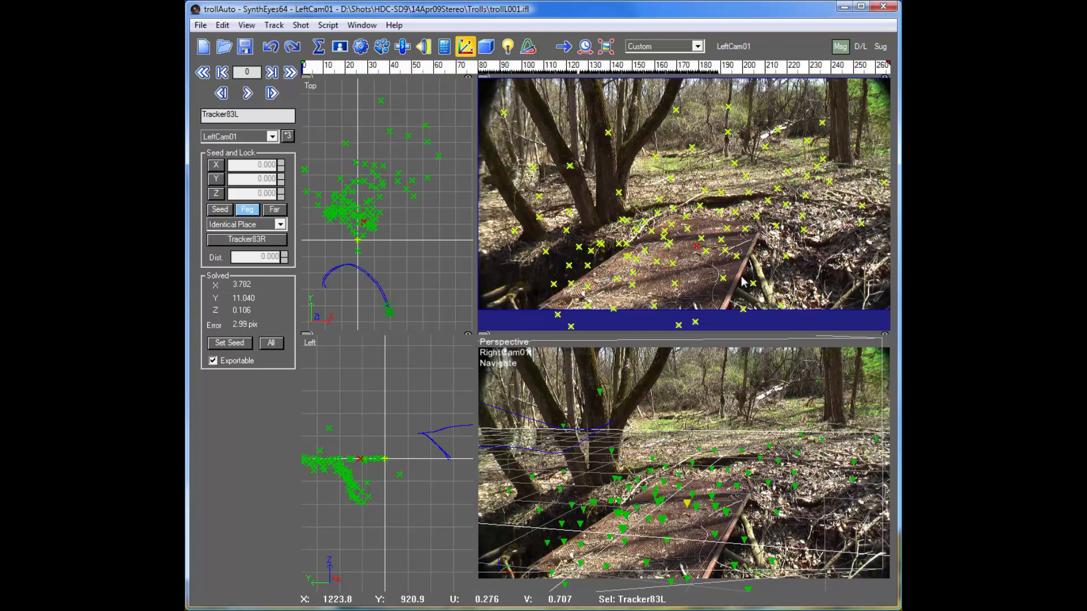
click(758, 276)
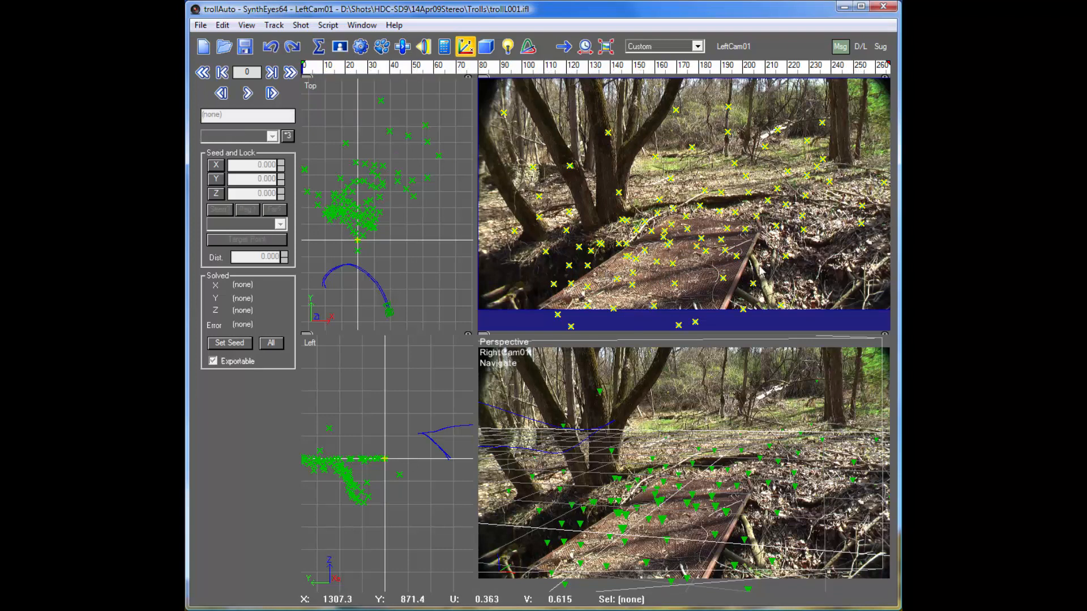
click(755, 285)
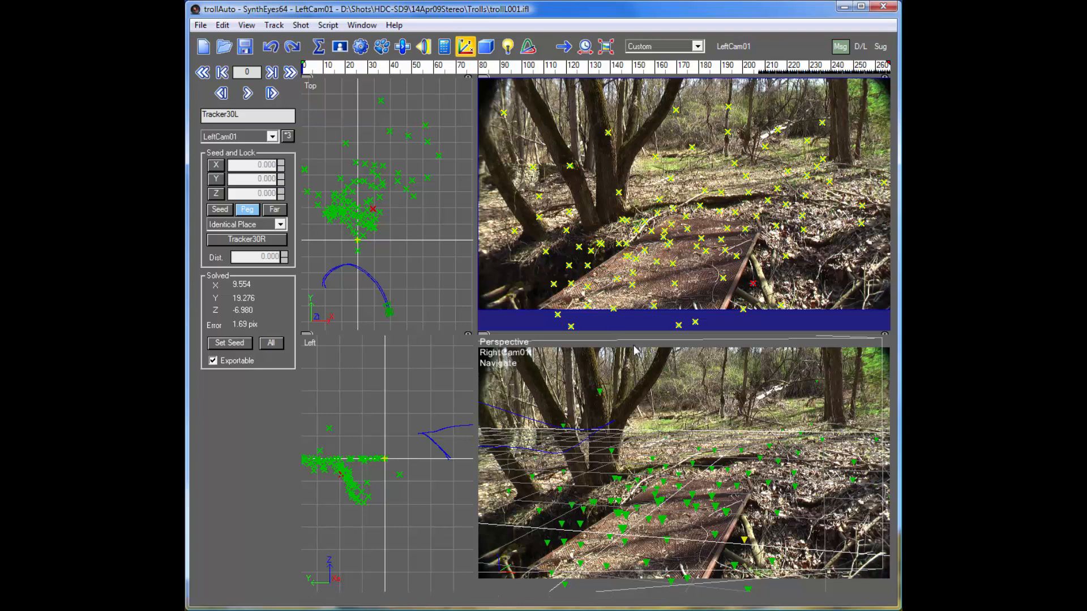
click(668, 541)
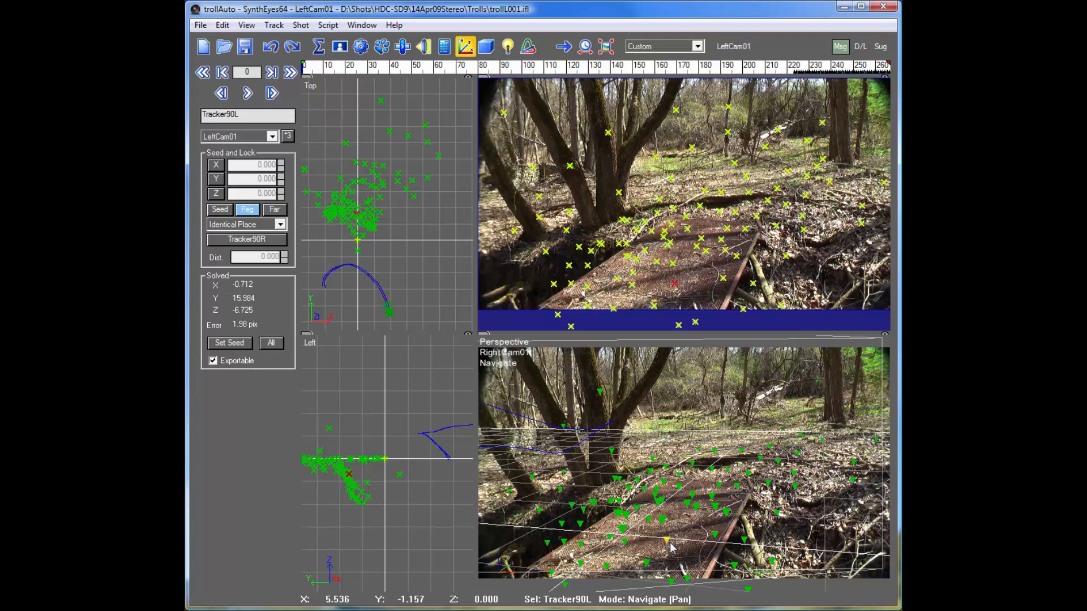
click(625, 542)
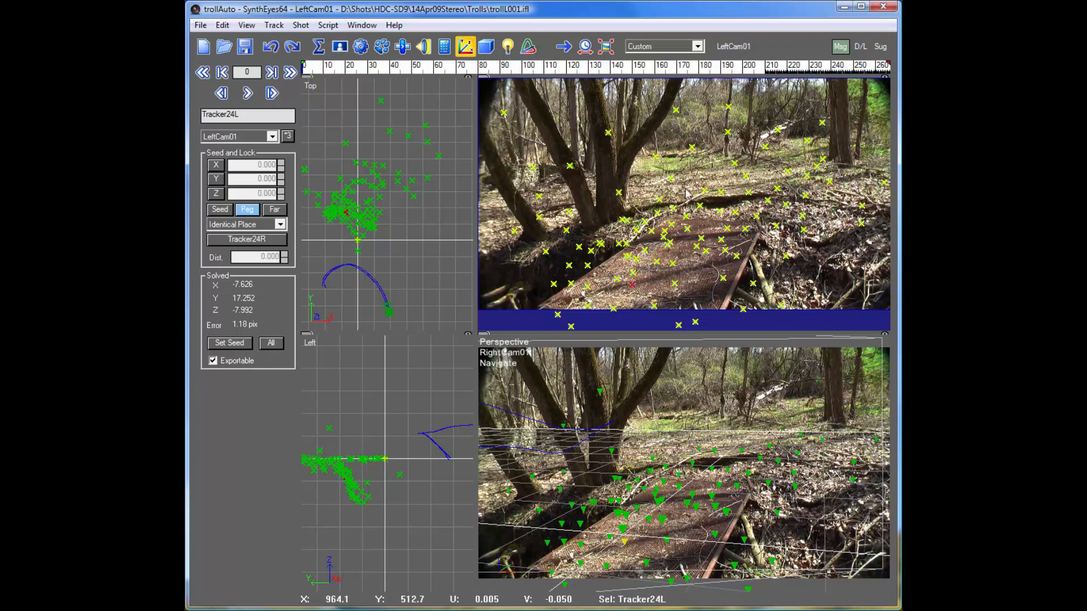
click(665, 539)
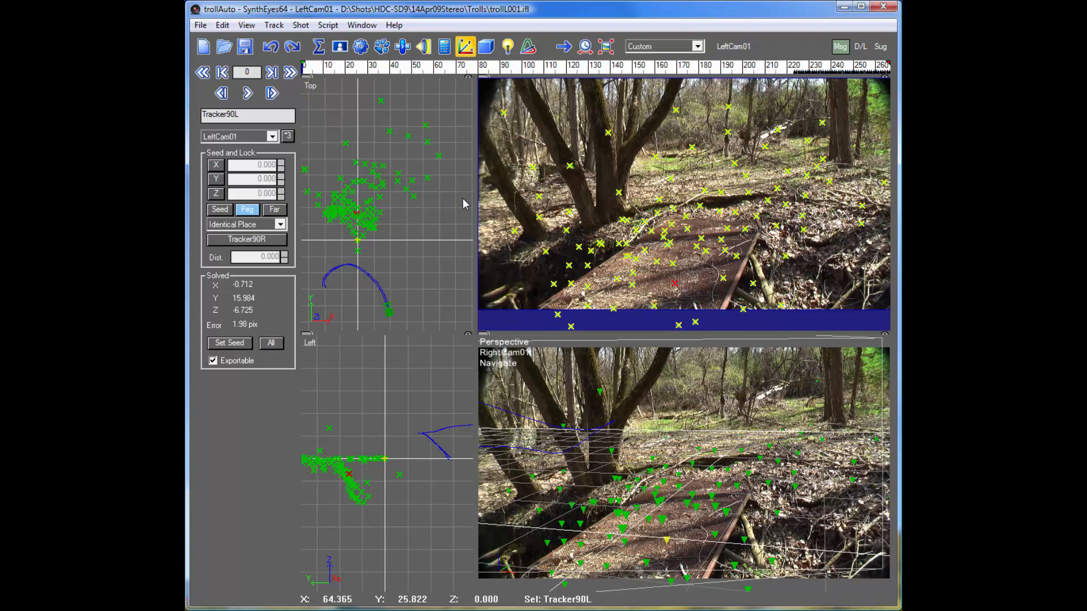
Create a supervised tracker in the left-eye camera view on the bright spot along the bridge's near left edge at frame 0
click(382, 46)
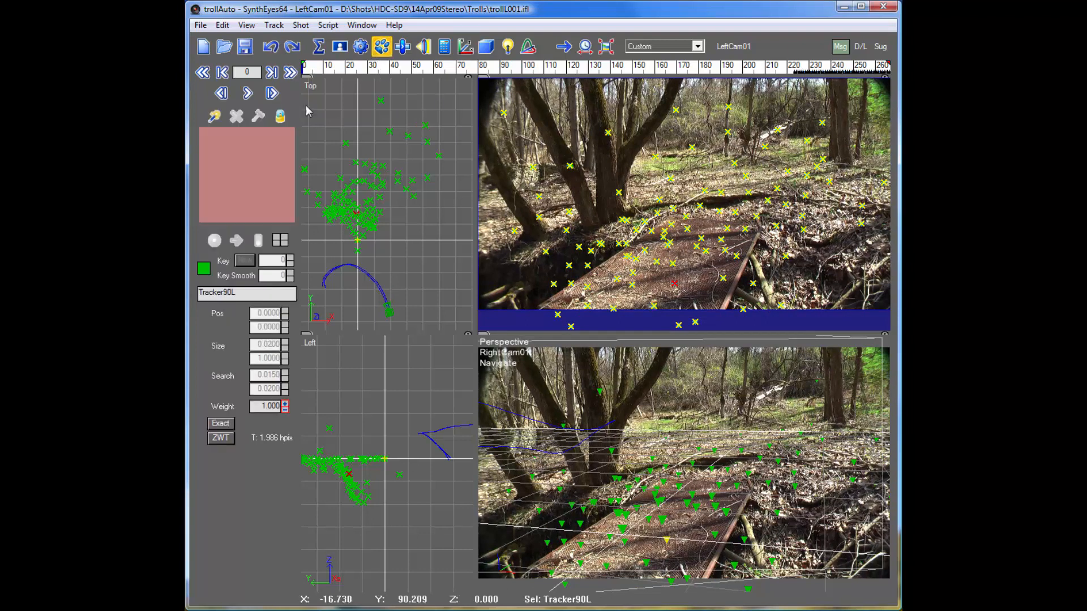
click(213, 118)
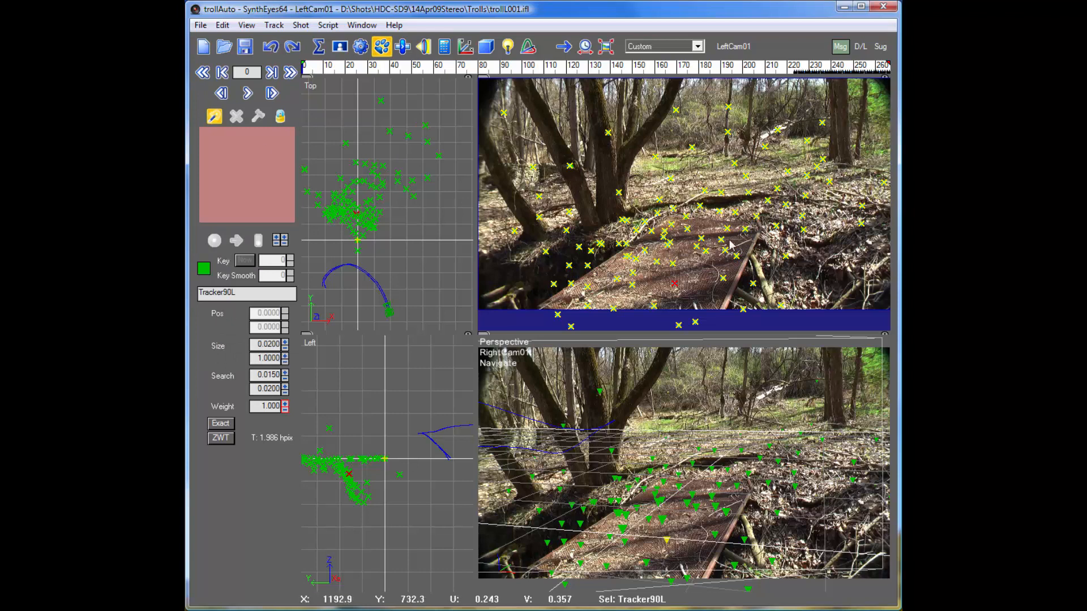
click(596, 279)
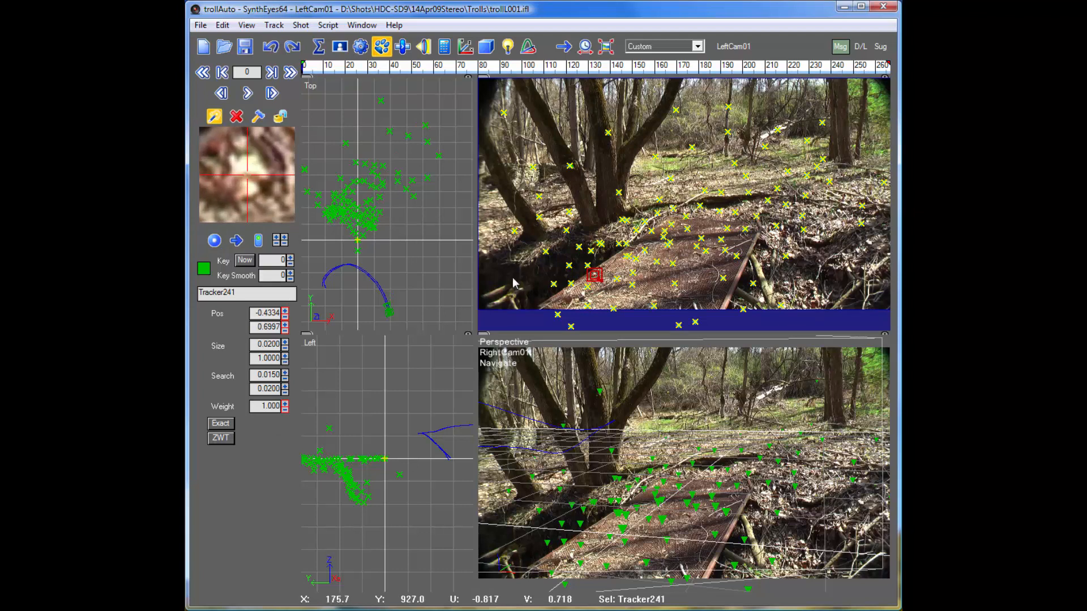
Track the new left-eye tracker forward until it leaves the image, lock it, and return to frame 0
click(247, 93)
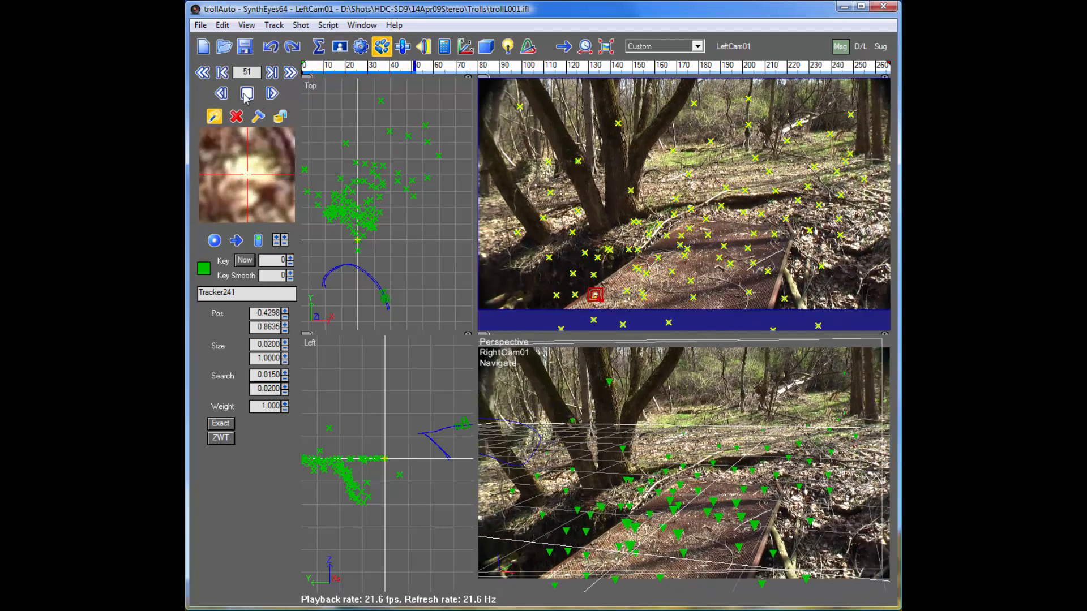
click(247, 94)
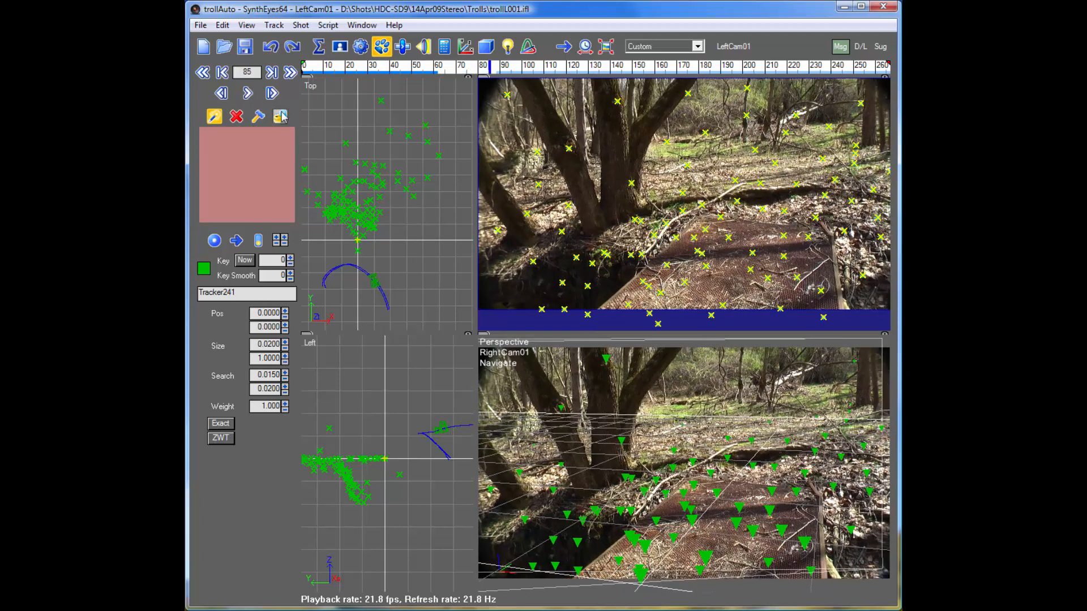
click(351, 66)
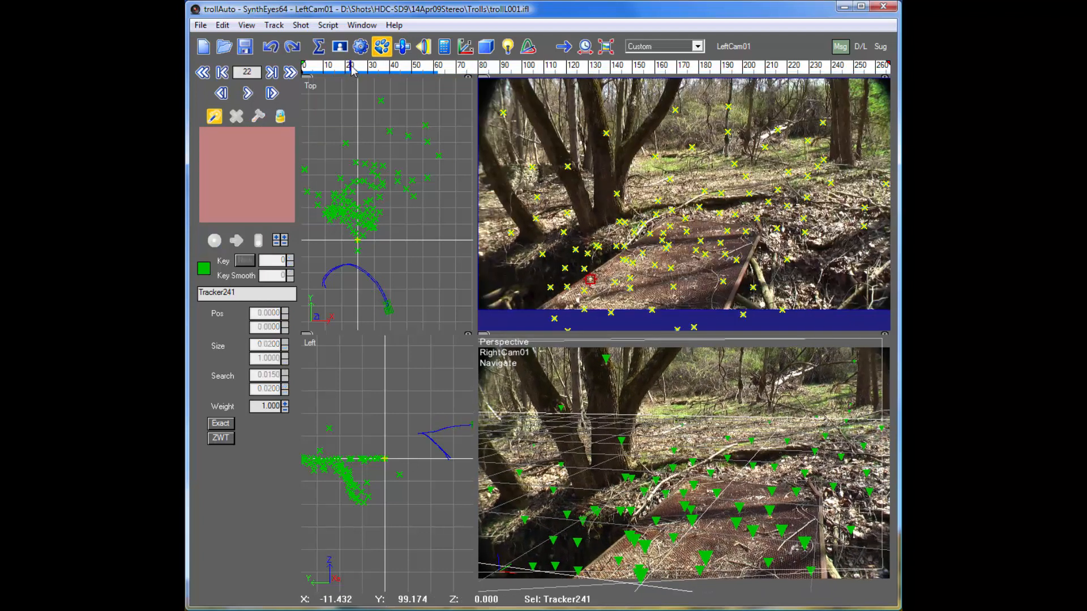
drag(352, 69, 286, 64)
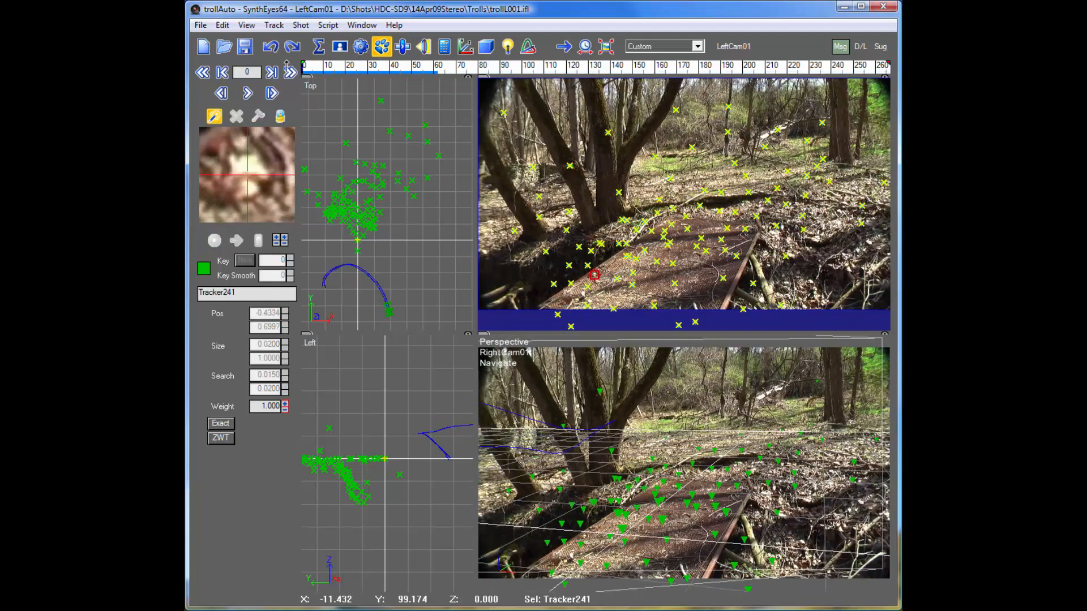
Activate the other eye and place a matching supervised tracker on the same bridge-edge feature in RightCam01
click(301, 25)
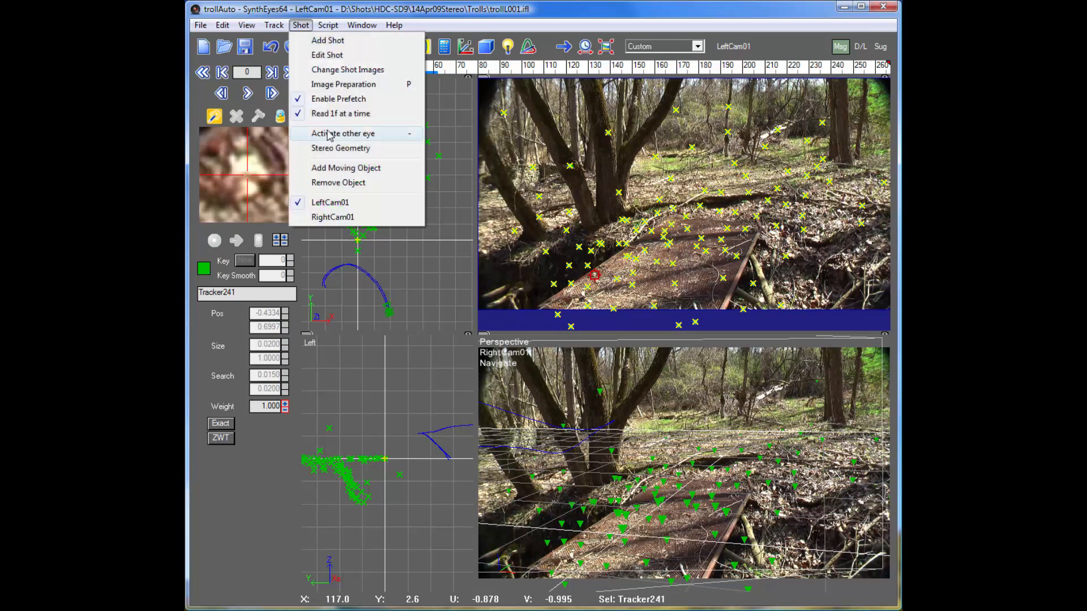
click(328, 134)
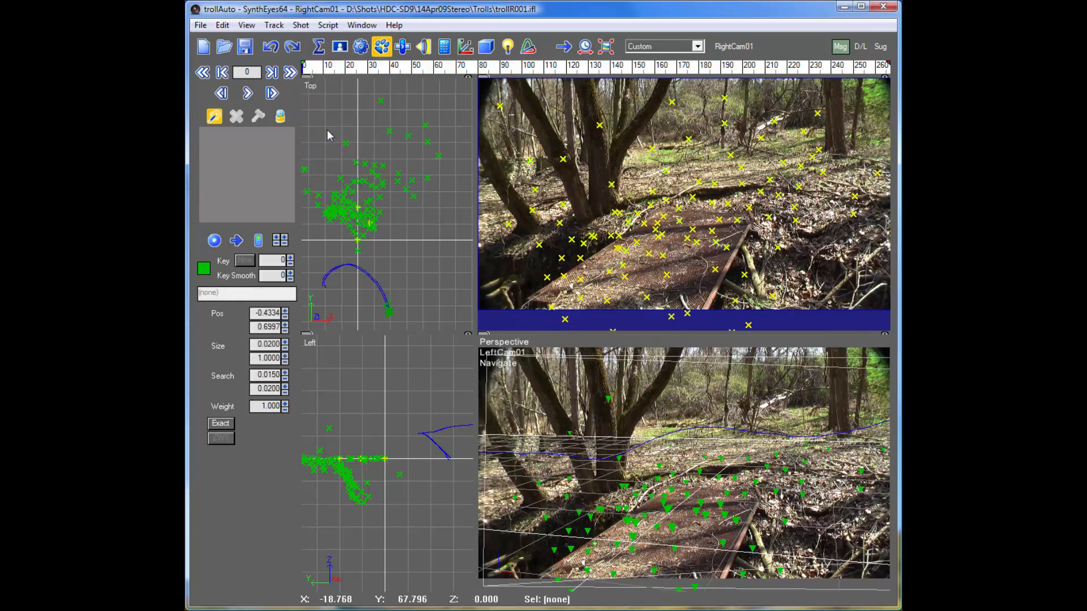
click(584, 268)
drag(587, 273, 588, 272)
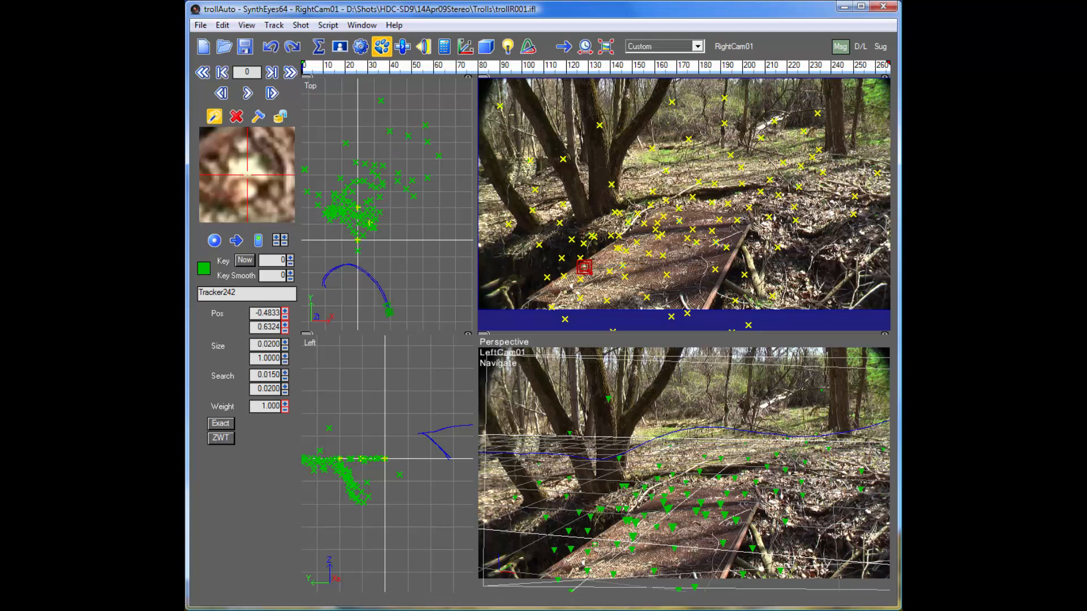
Track the new right-eye tracker forward until it leaves the image, lock it, and return to frame 0
click(247, 94)
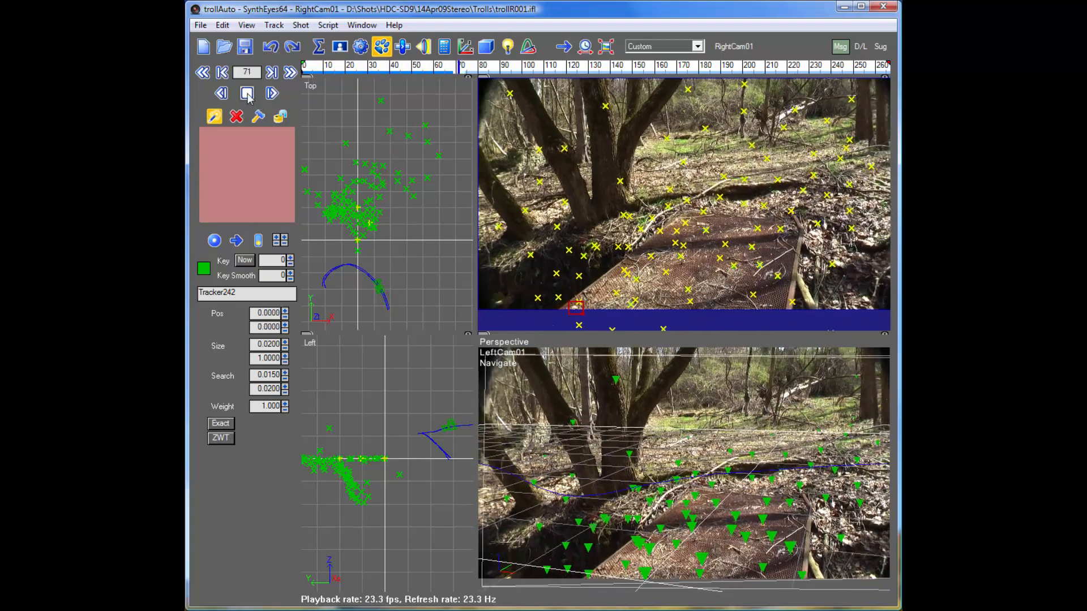
click(247, 94)
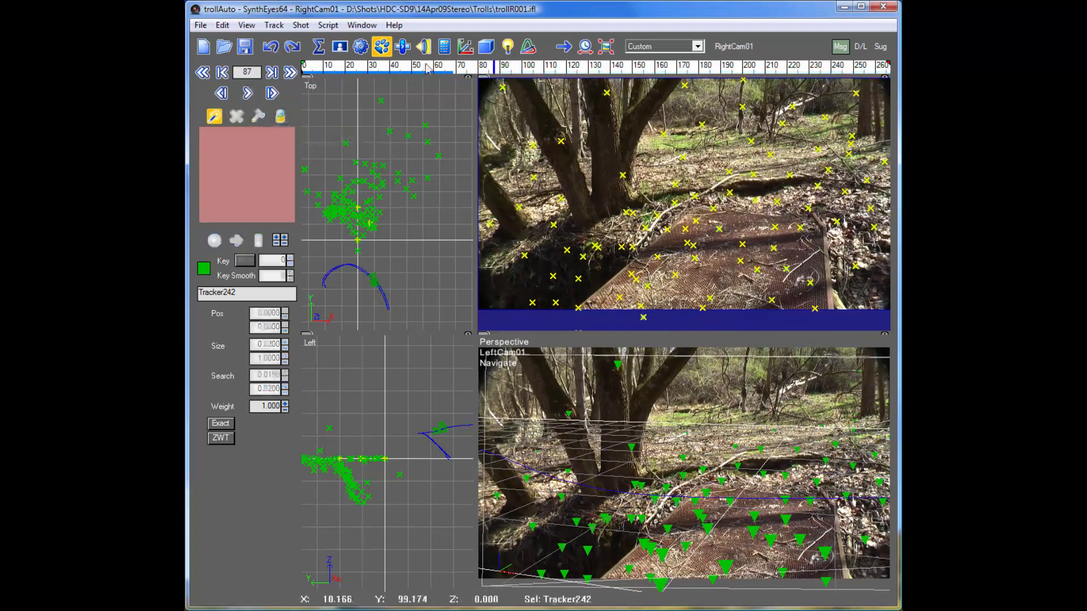
click(301, 65)
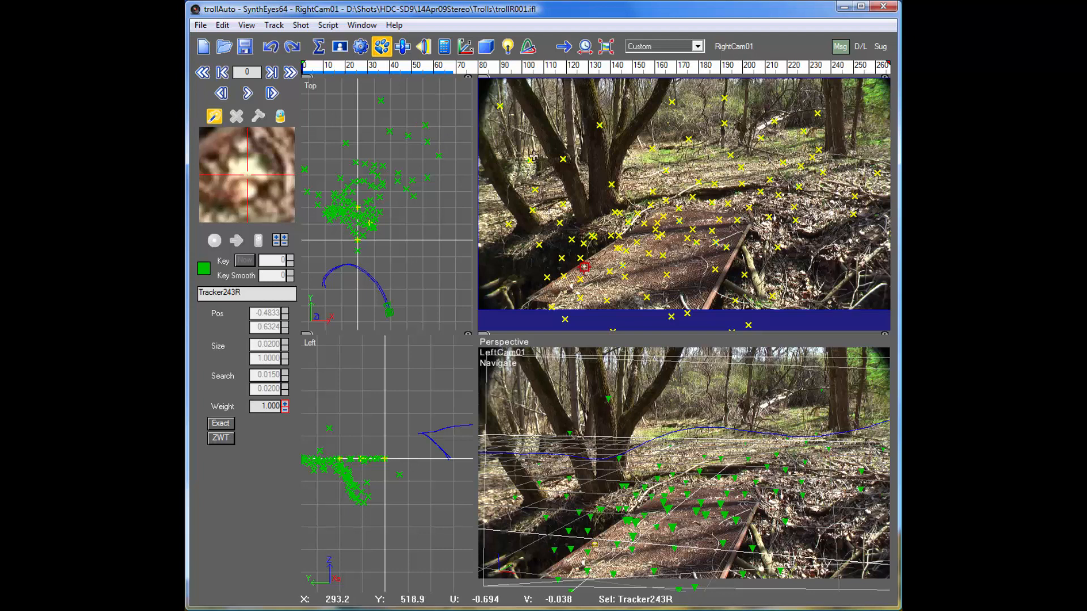
Examine the seed and lock settings of the new tracker pair in RightCam01 and LeftCam01
click(458, 52)
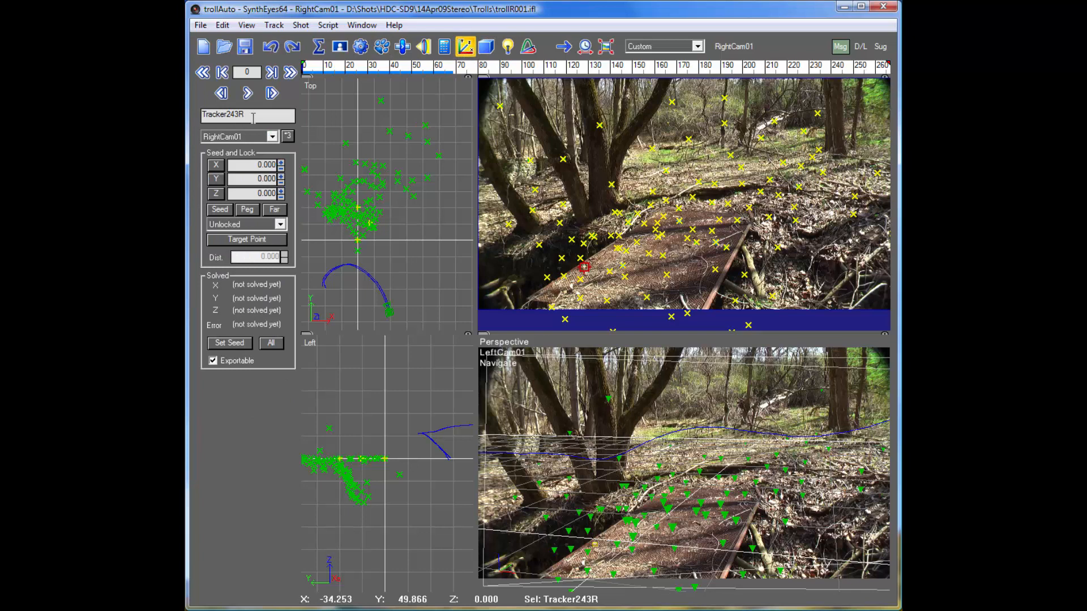
click(731, 48)
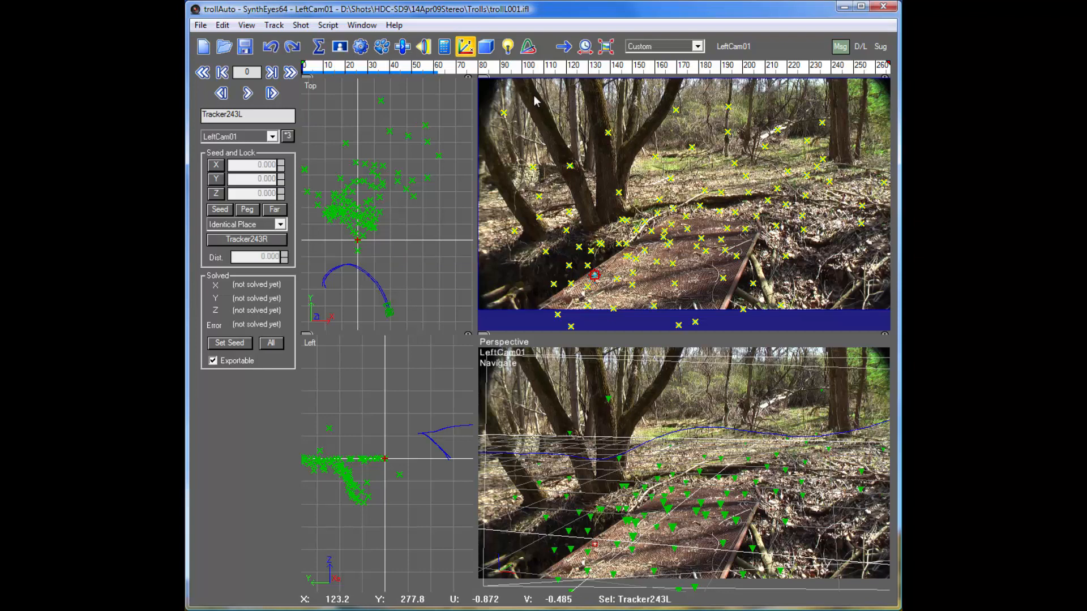
Run the solver in Refine mode to add the new tracker pair to the existing solution, and accept the result
click(444, 47)
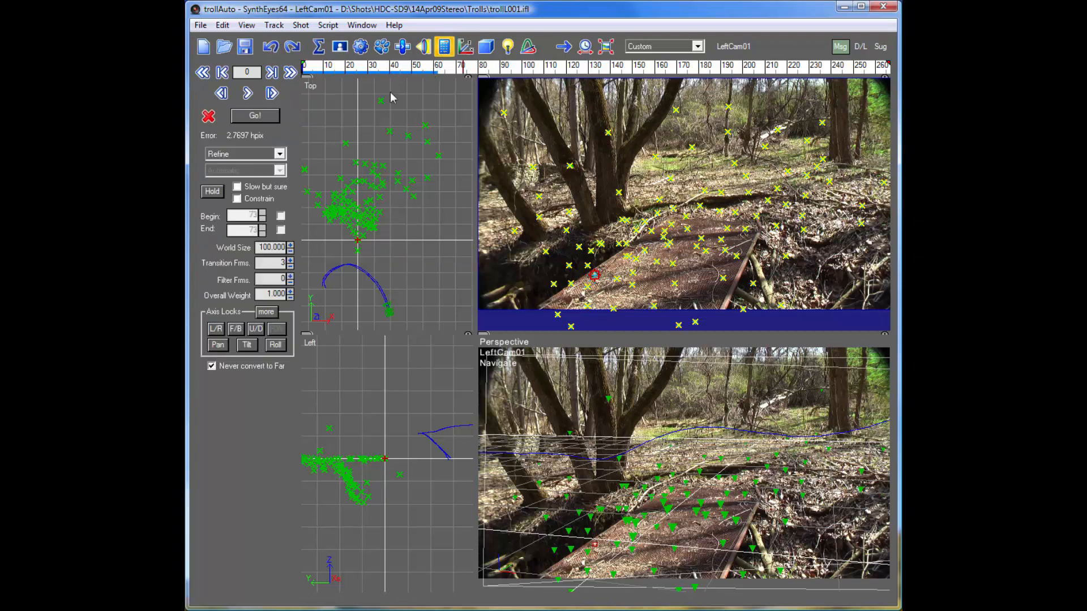
click(262, 117)
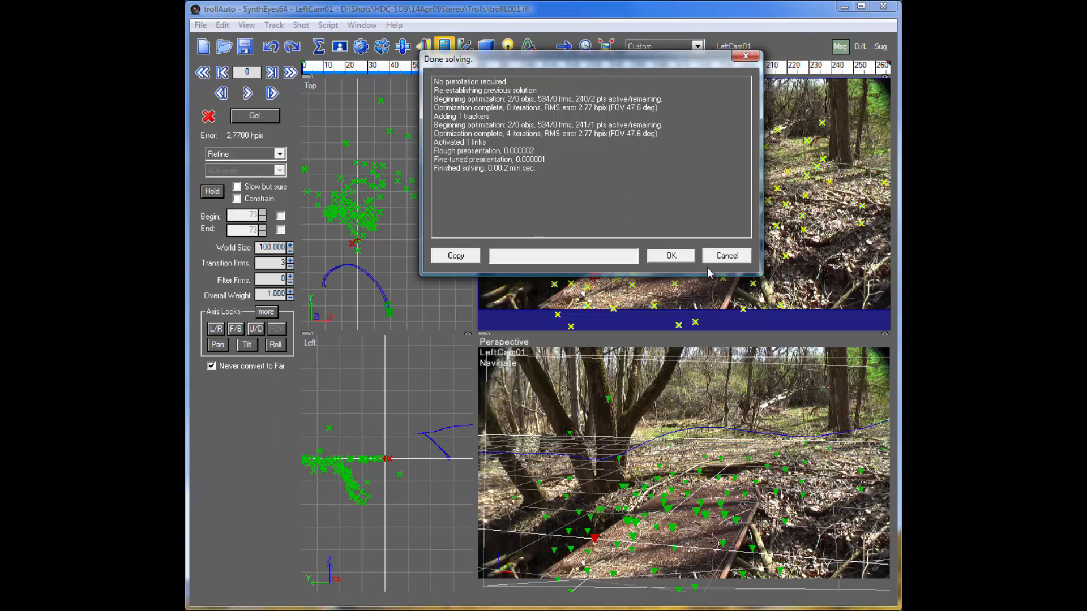
click(671, 256)
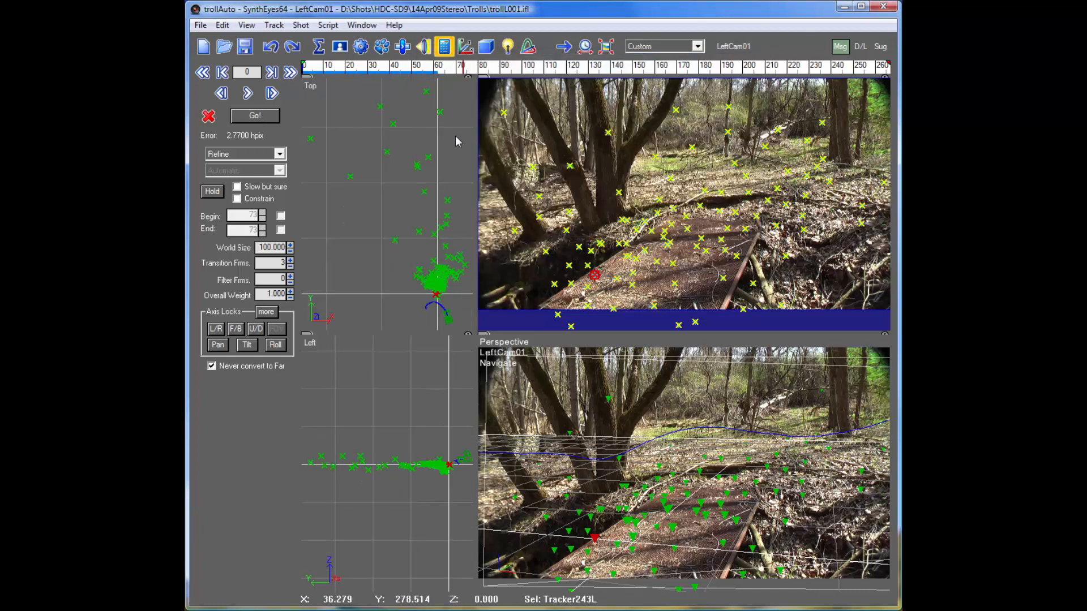
Examine the newly solved tracker's position in the Top and Left views and scrub to frame 61 to check it against the footage
middle_drag(422, 222, 367, 107)
scroll(393, 199, up, 3)
scroll(452, 463, up, 6)
scroll(444, 468, up, 5)
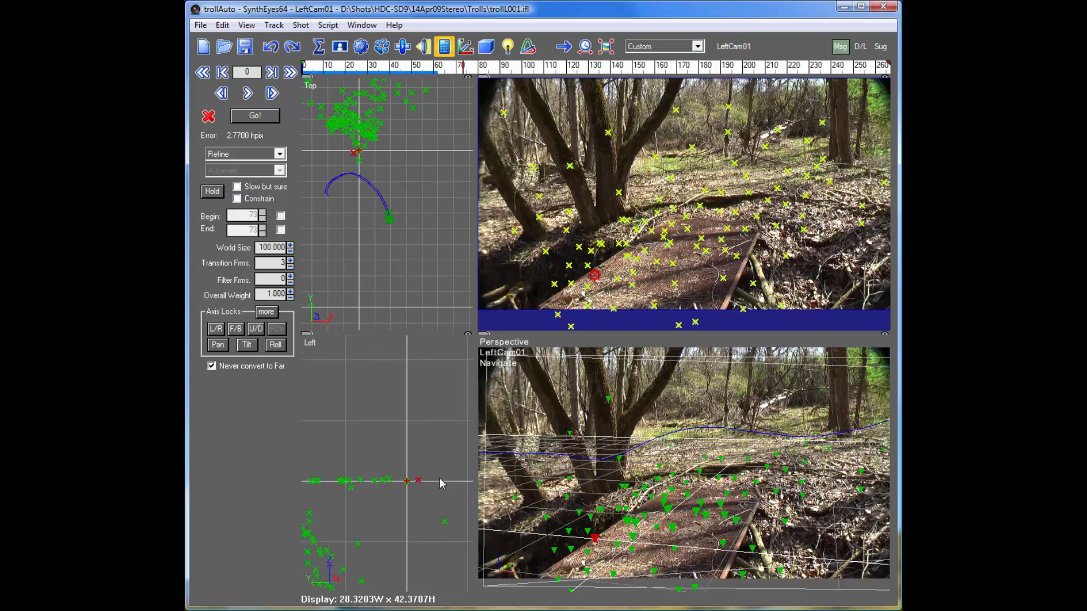
drag(338, 69, 351, 67)
mouse_move(503, 57)
mouse_down()
mouse_move(824, 54)
mouse_move(442, 48)
mouse_up()
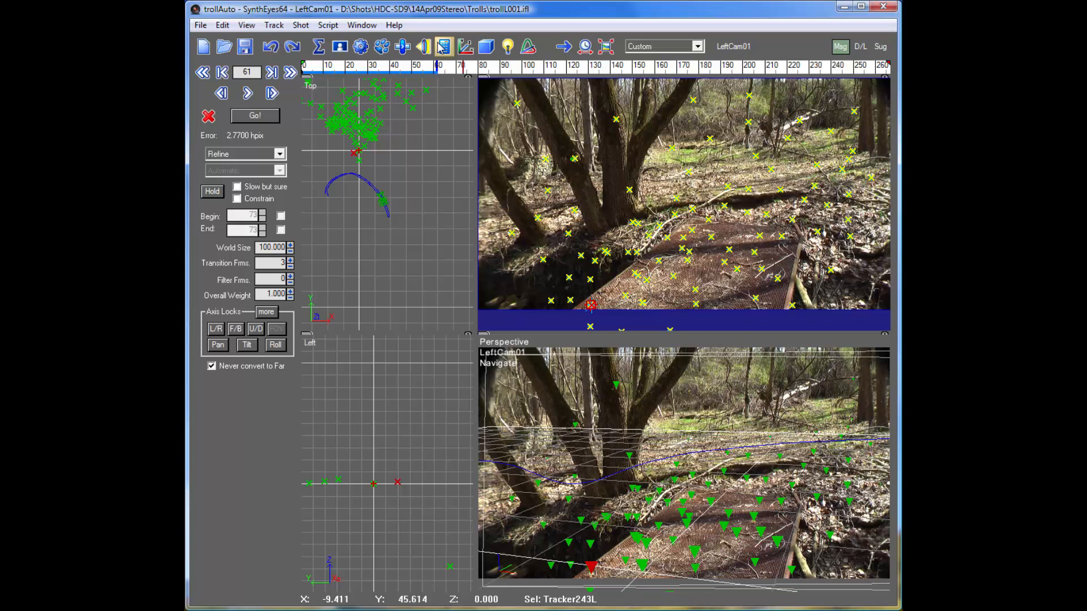
click(441, 47)
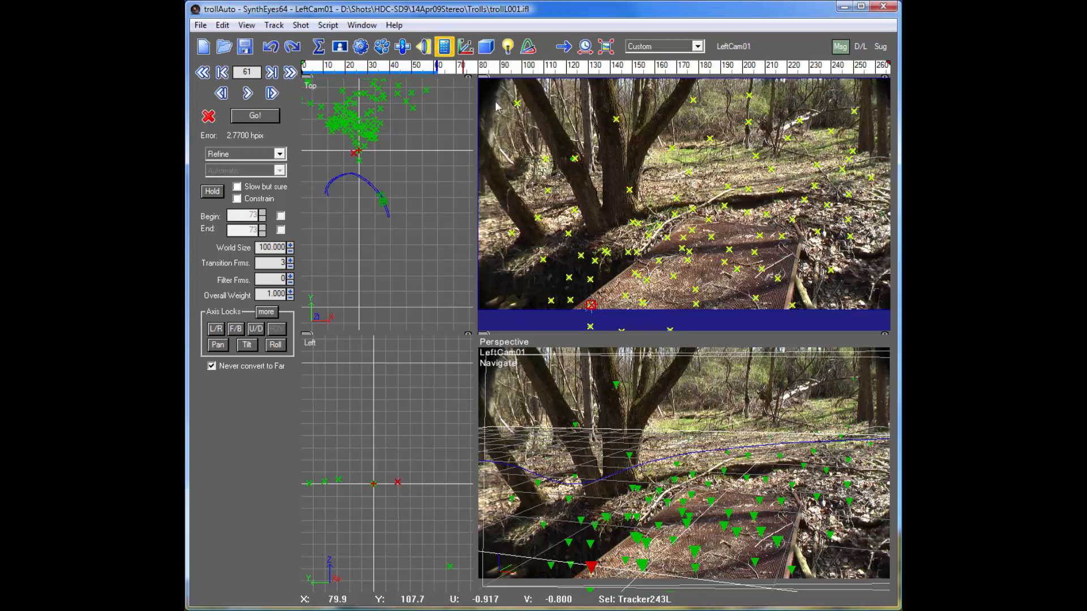